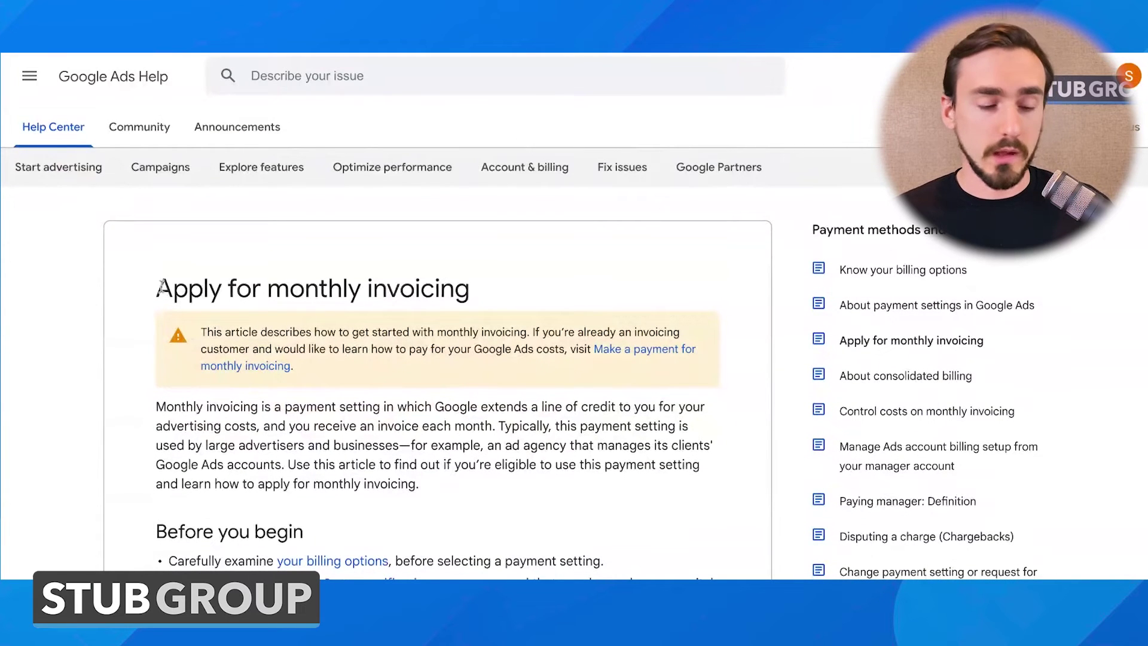
- Highlight the initial requirements line, then follow 'contact us' to the payment setting request form
left_click_drag(147, 293, 473, 291)
scroll(470, 287, "down", 2)
scroll(471, 283, "down", 10)
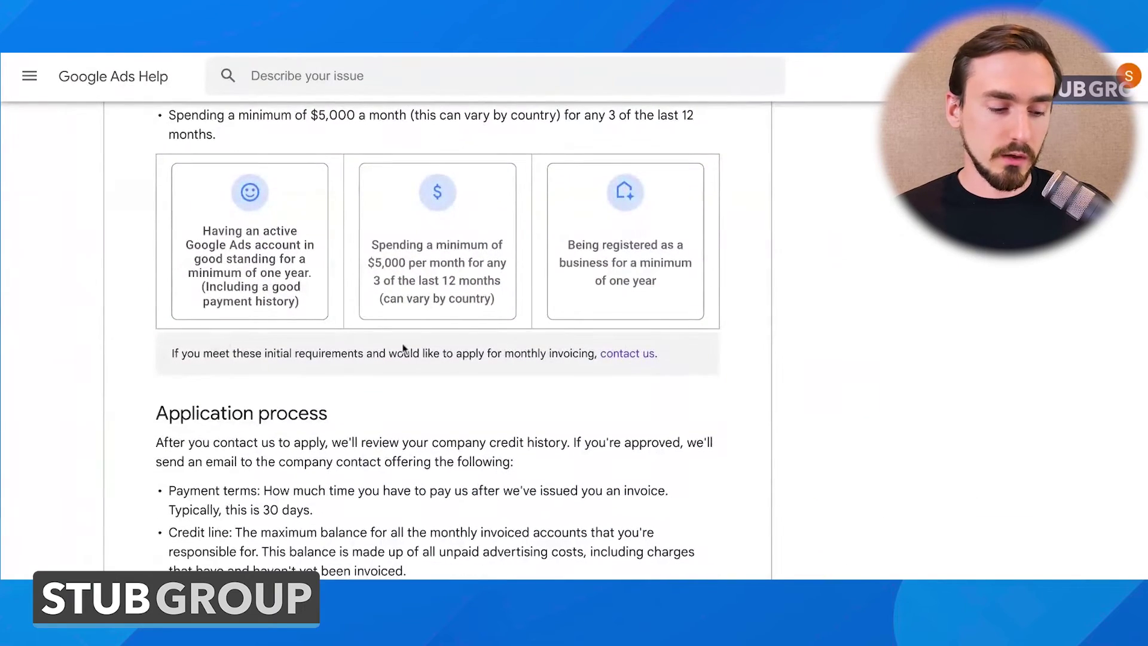
triple_click(170, 353)
left_click_drag(169, 352, 527, 353)
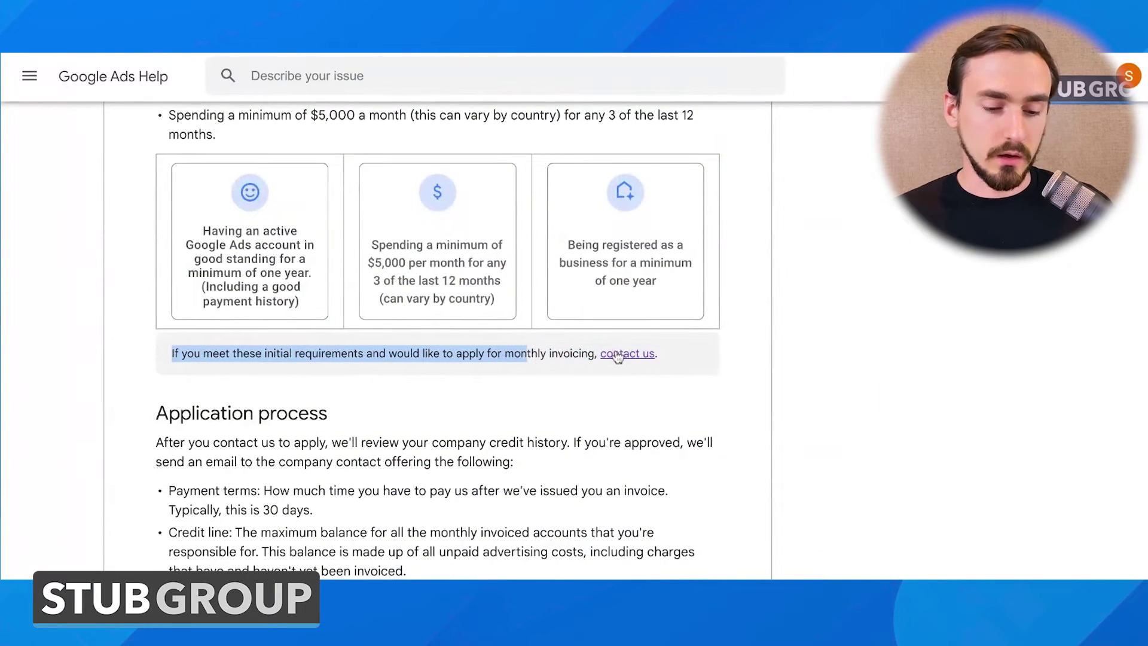
left_click(618, 355)
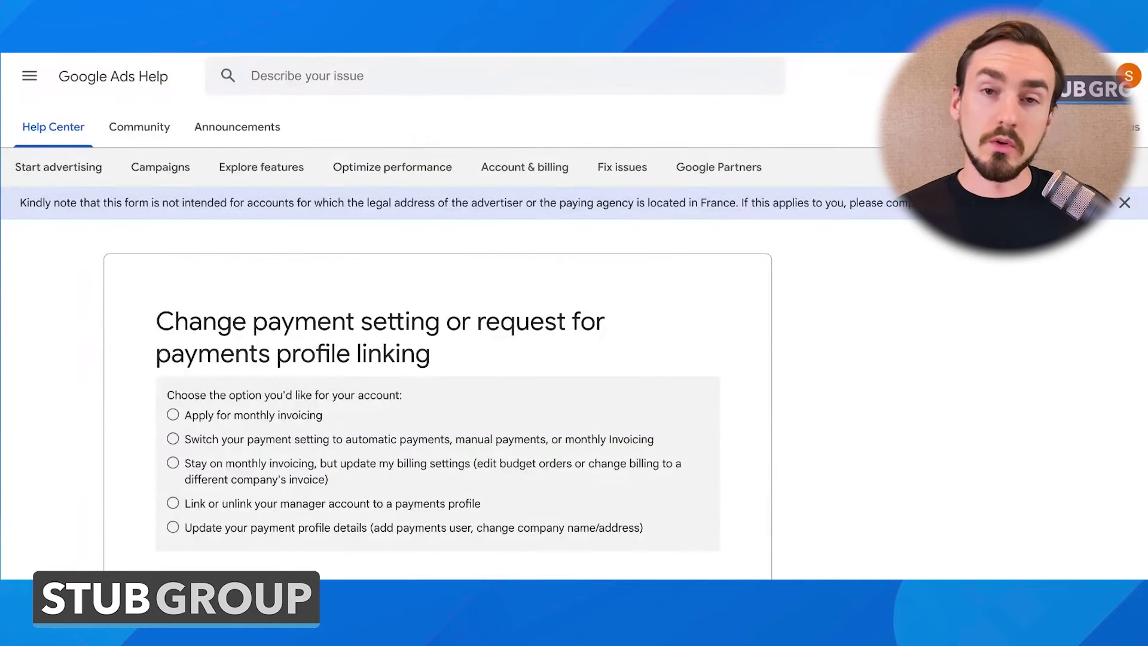
scroll(174, 347, "down", 1)
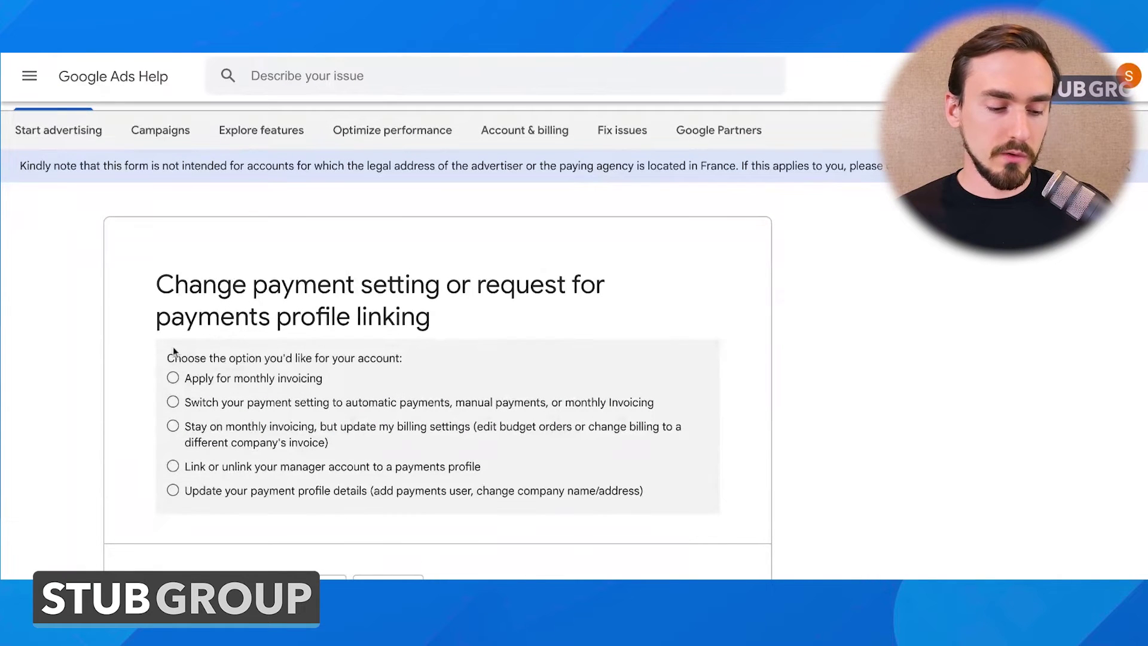
- Choose 'Apply for monthly invoicing' and delete the prefilled Google Ads login email
left_click(175, 379)
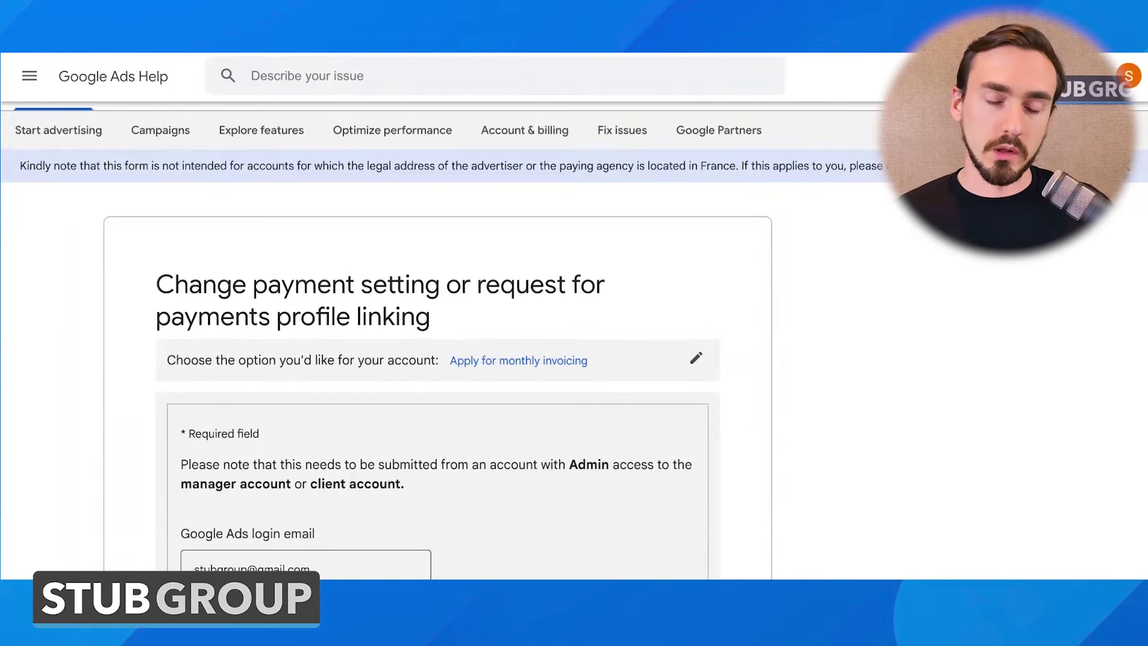
scroll(263, 442, "down", 2)
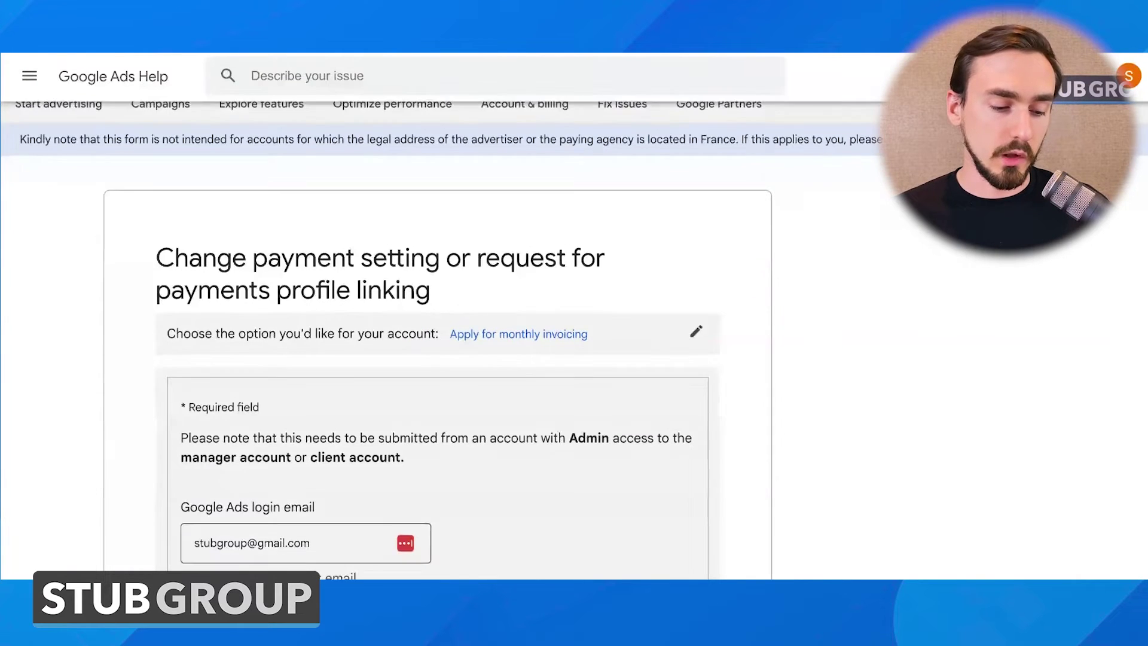
triple_click(299, 475)
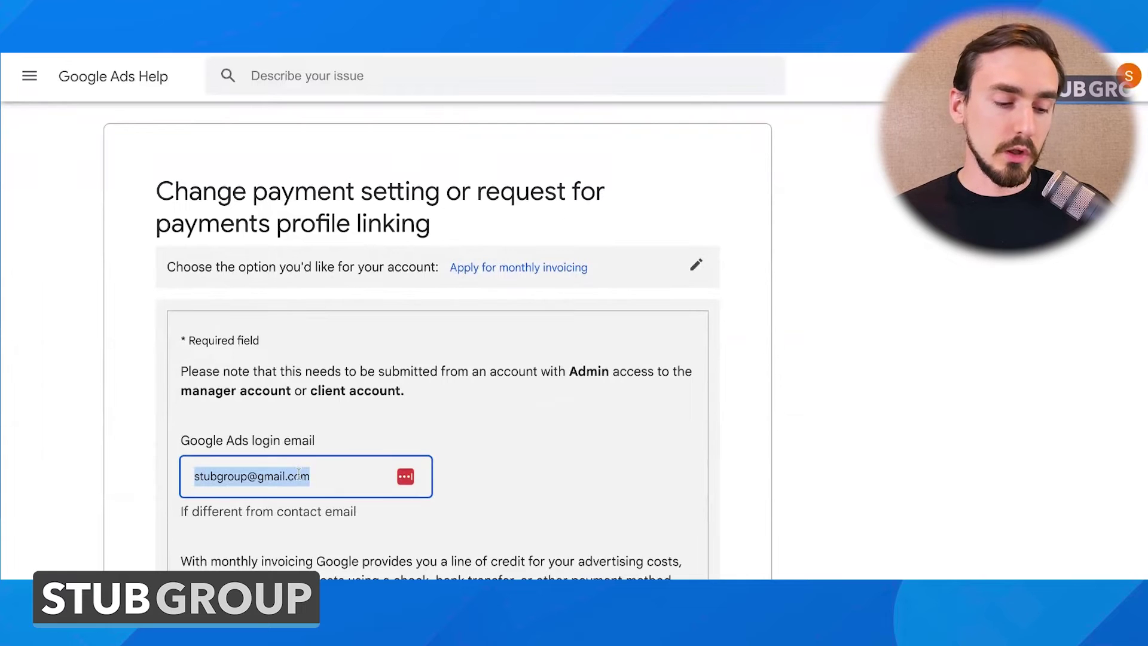
key("BackSpace")
- Scroll down through the monthly invoicing questions to the business registration section
scroll(341, 404, "down", 2)
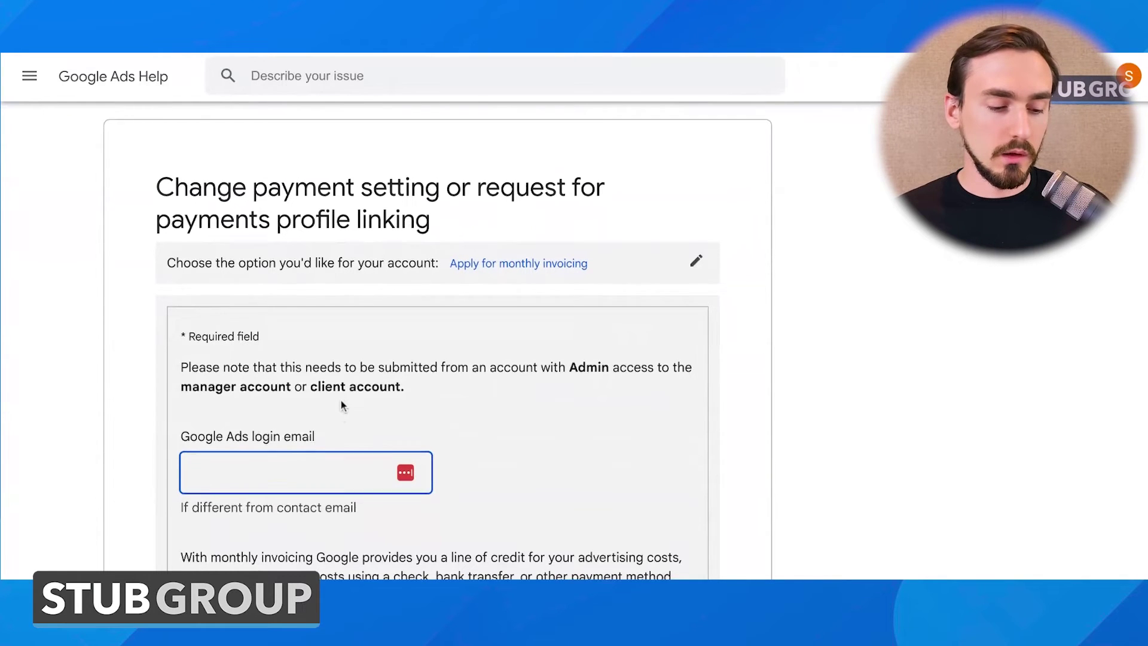
scroll(438, 344, "down", 1)
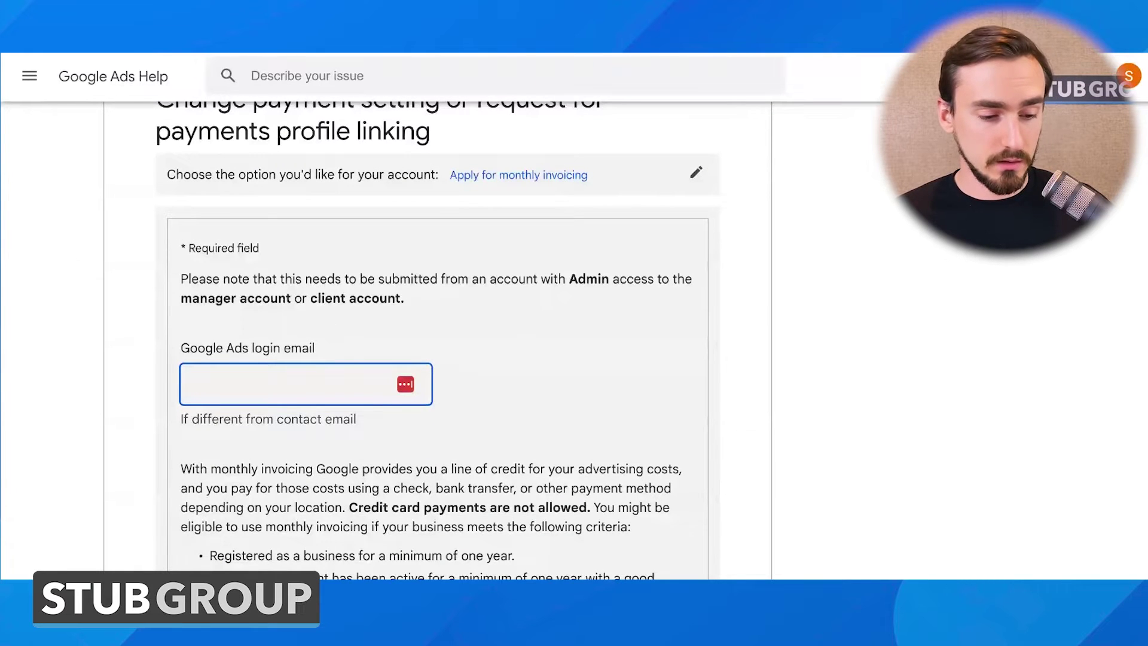
scroll(349, 359, "down", 1)
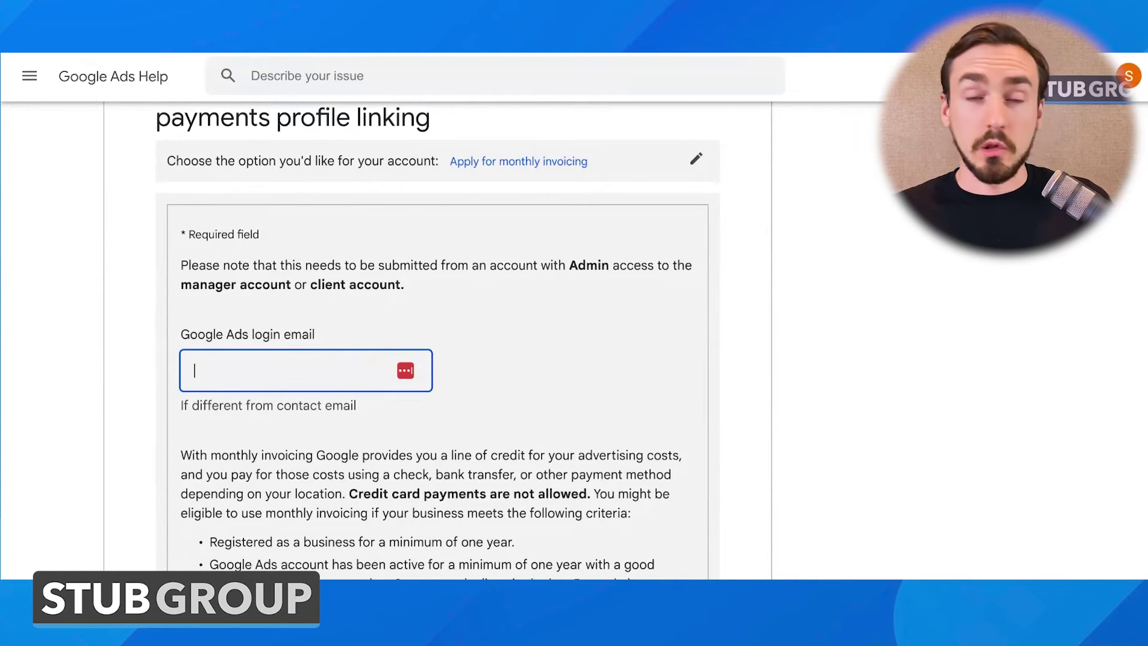
scroll(437, 335, "down", 1)
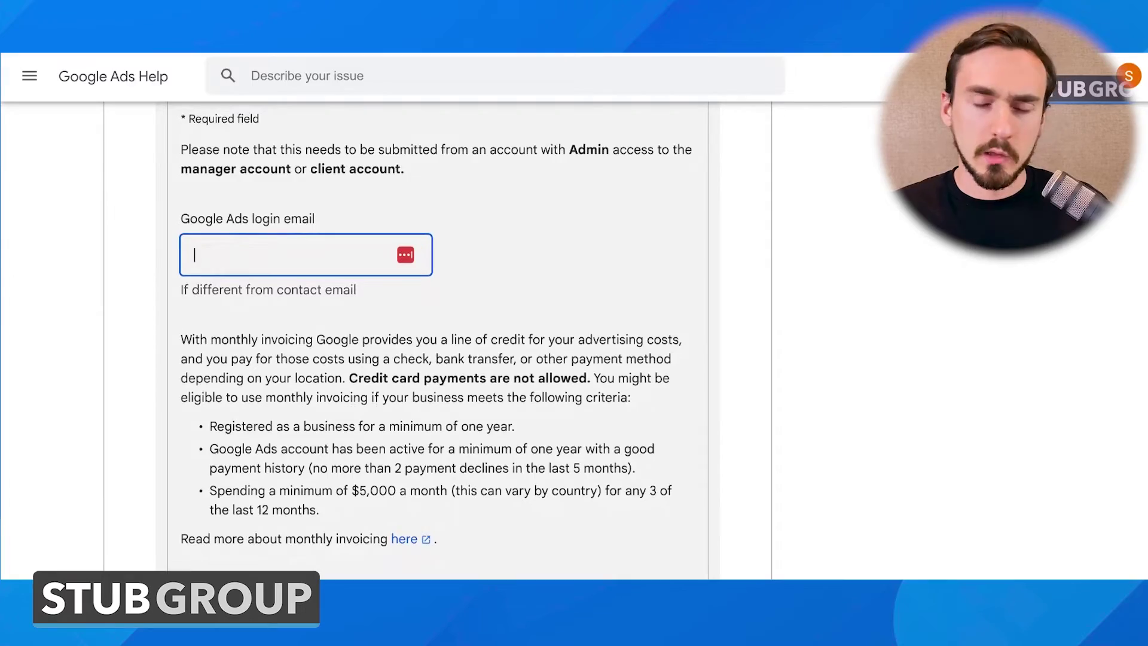
scroll(336, 305, "down", 1)
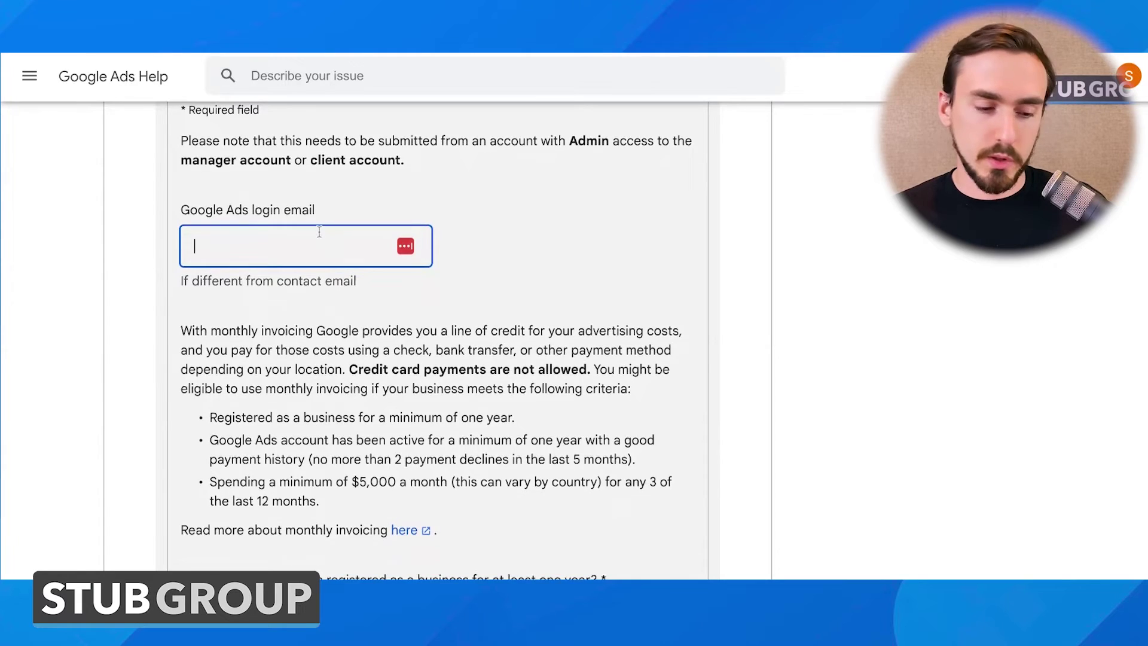
scroll(319, 231, "down", 4)
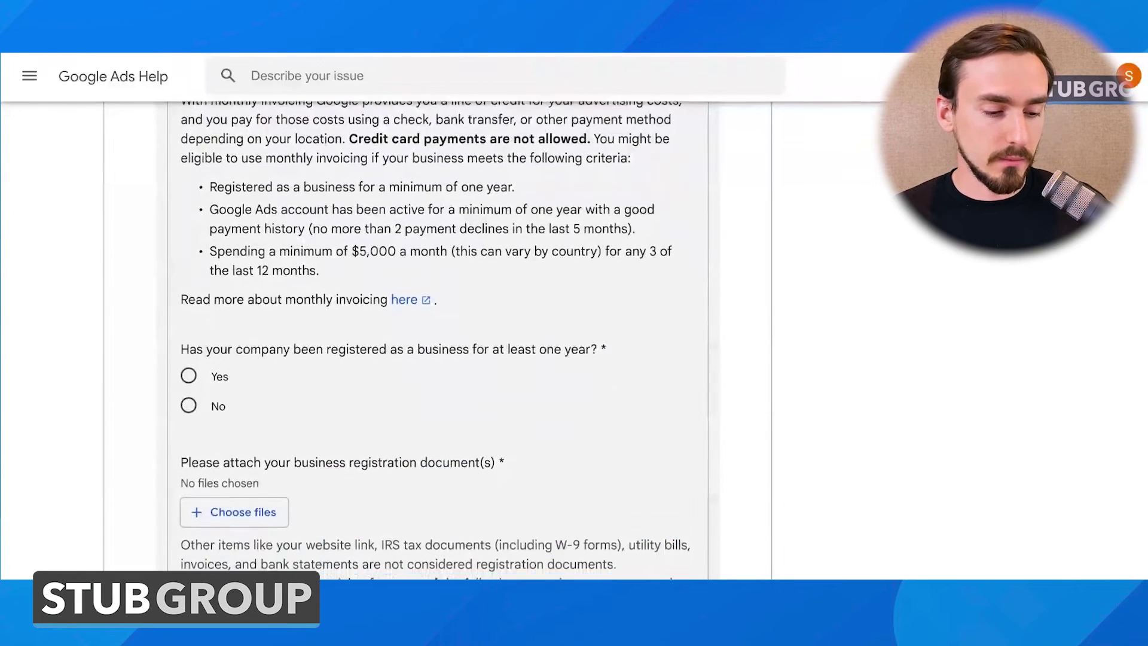
- Select Yes for the at-least-one-year business registration question
scroll(191, 239, "down", 2)
left_click(189, 225)
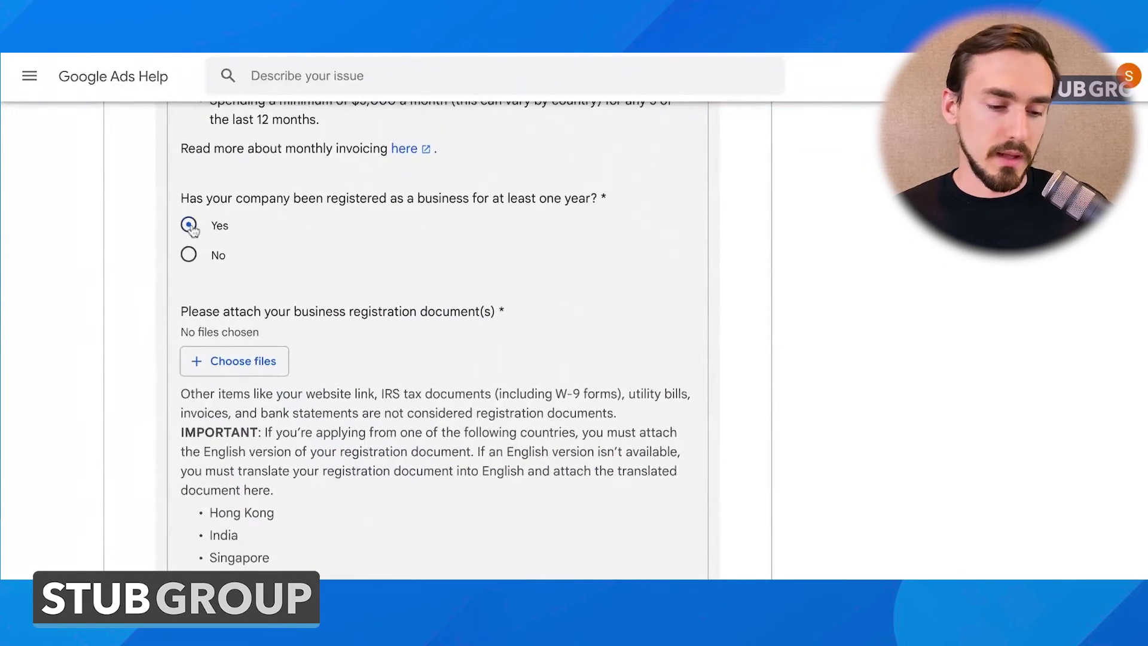
scroll(350, 266, "down", 1)
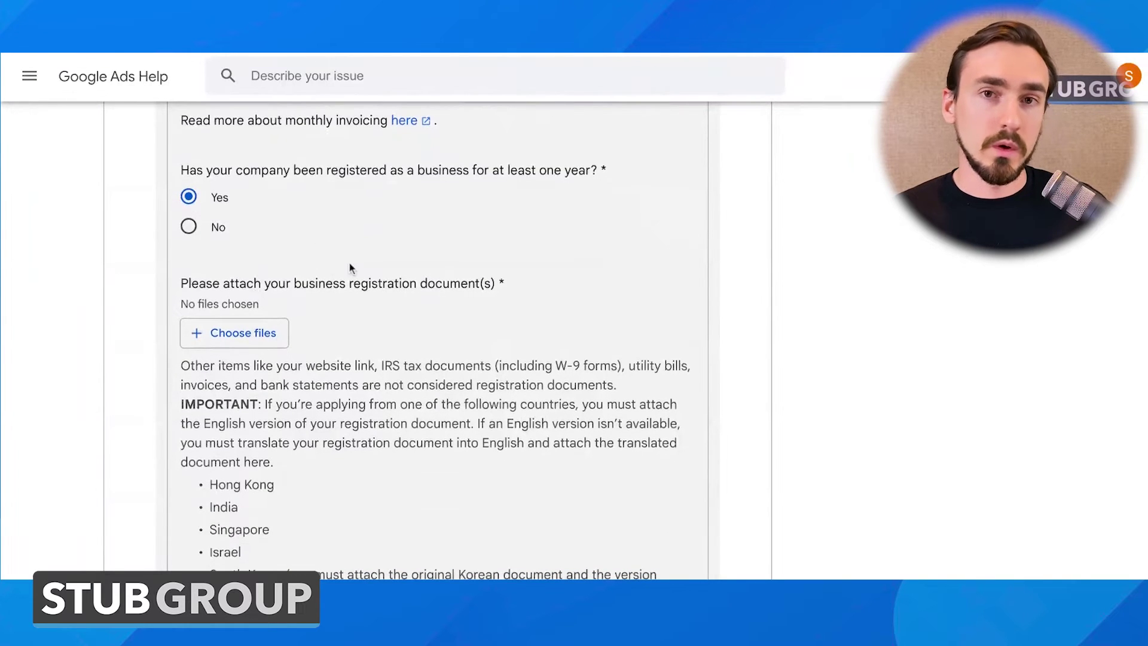
scroll(349, 267, "down", 1)
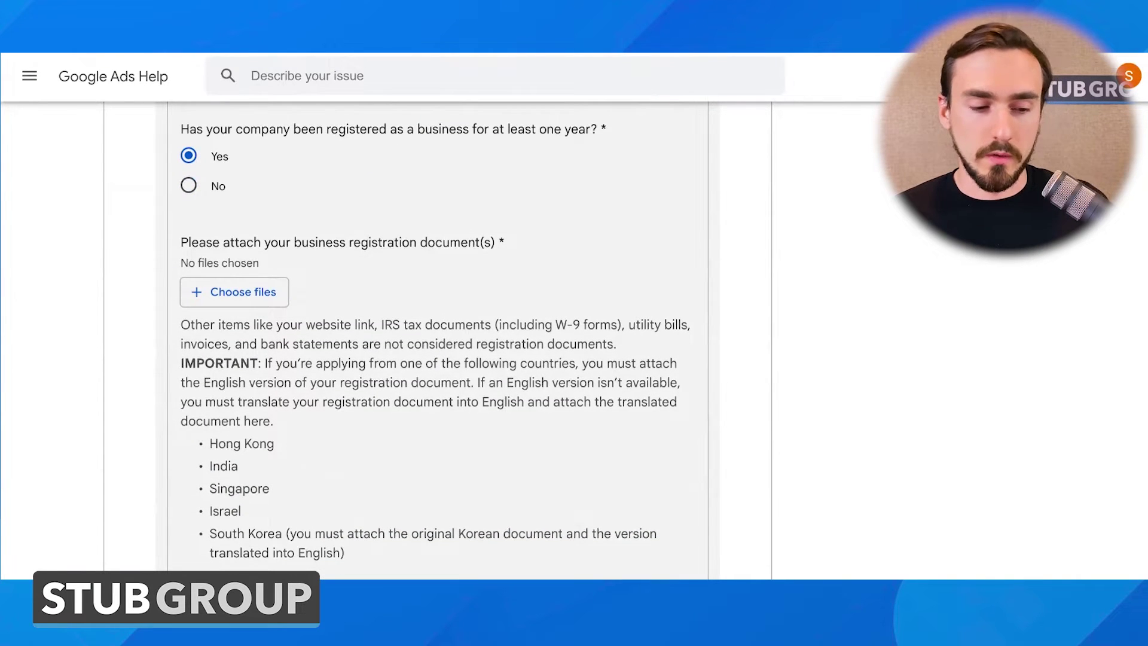
scroll(434, 340, "down", 2)
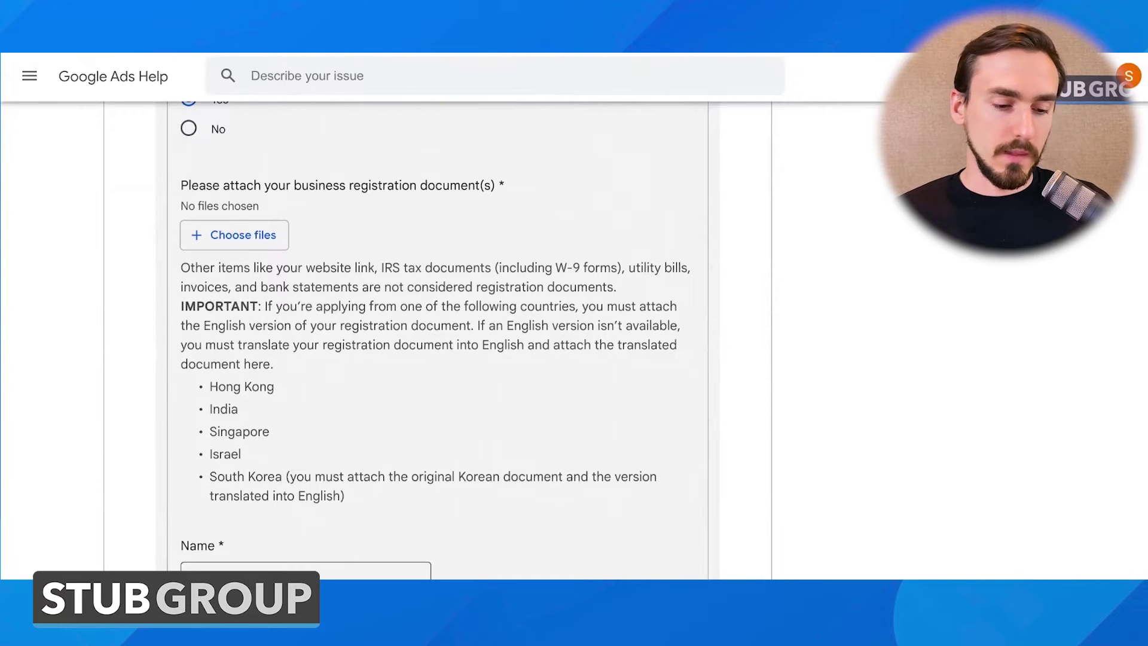
scroll(436, 334, "down", 1)
- Highlight a guidance sentence, then reach the Name field and leave it empty
left_click_drag(180, 224, 626, 242)
left_click(564, 235)
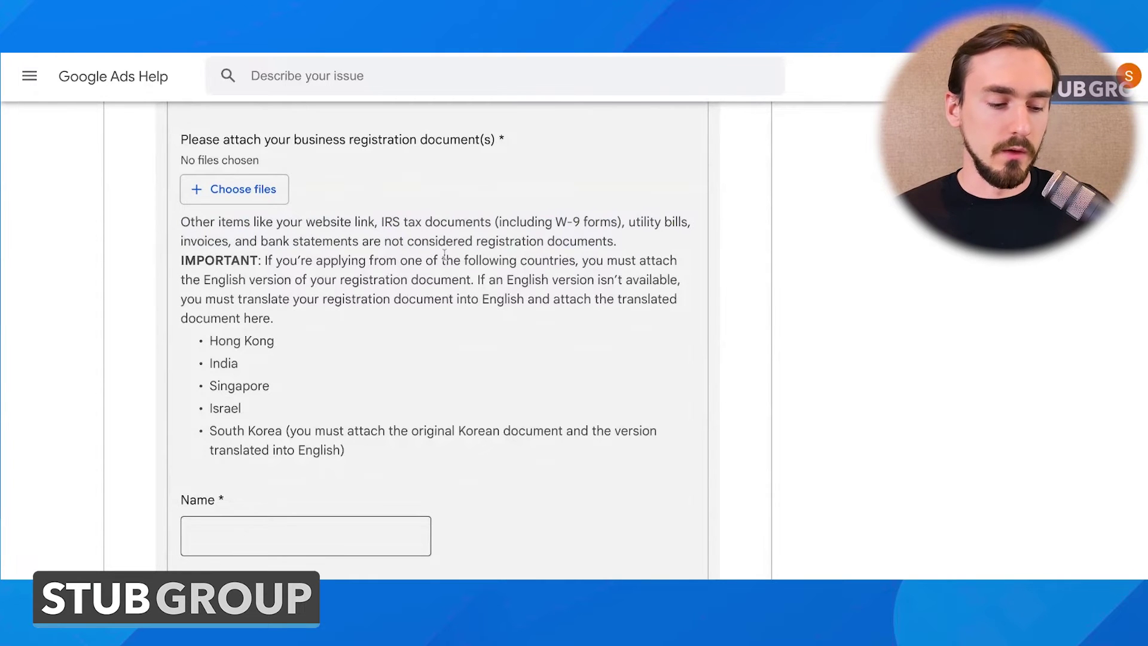
scroll(444, 255, "down", 3)
scroll(444, 254, "up", 3)
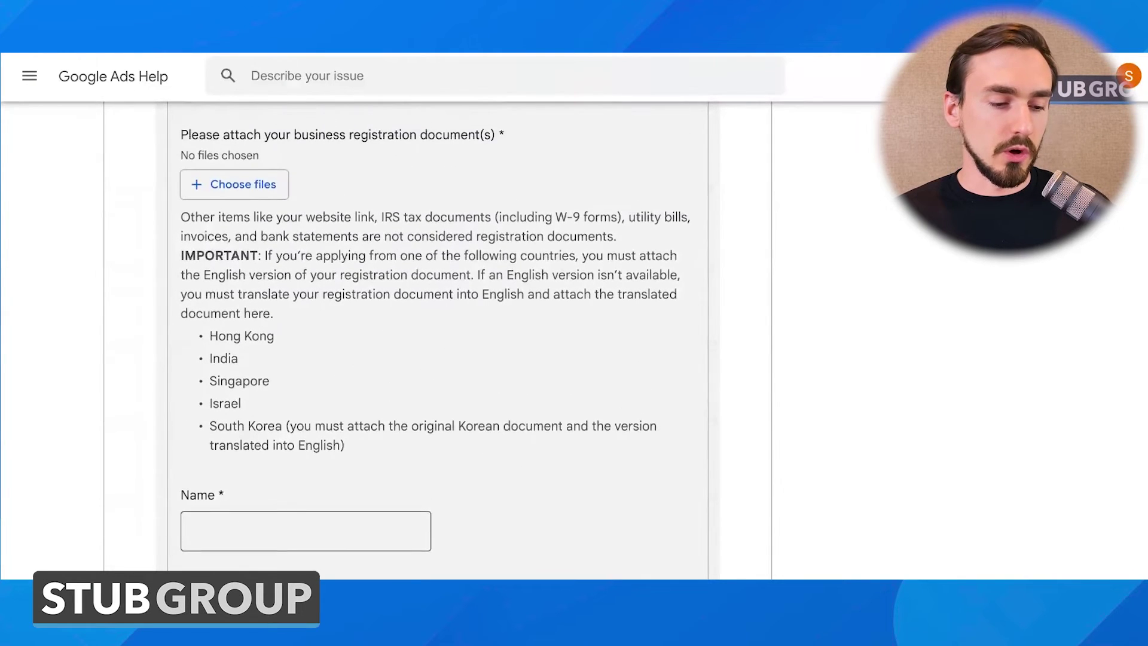
scroll(359, 280, "down", 3)
left_click(343, 292)
left_click(422, 245)
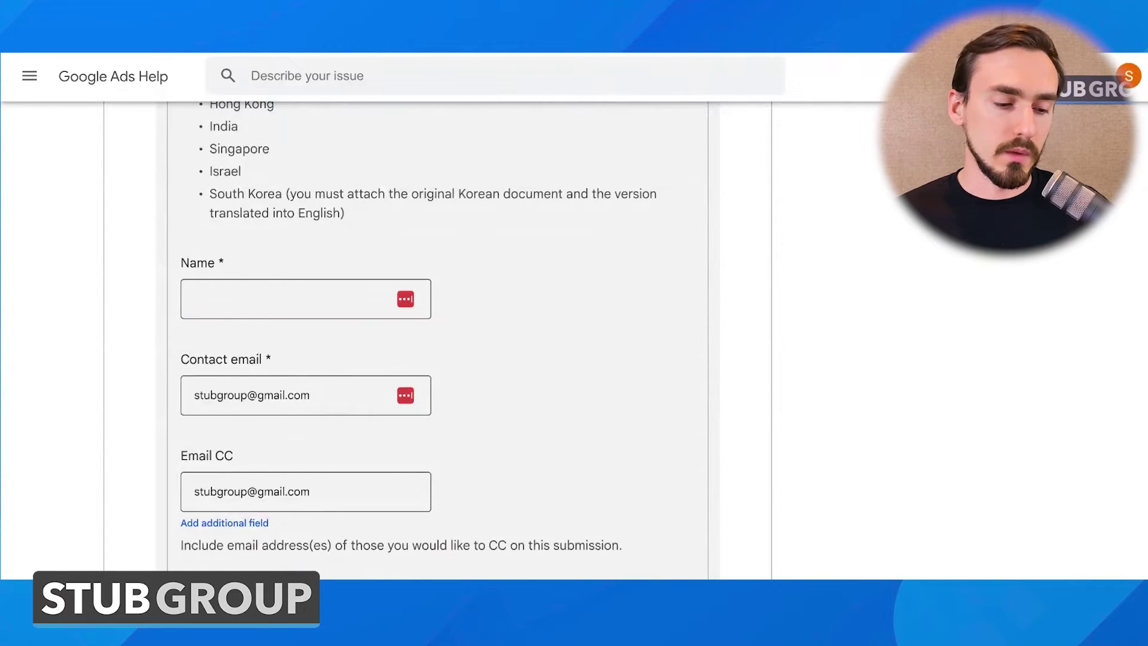
- Clear the prefilled Contact email field
scroll(469, 342, "down", 1)
left_click(419, 337)
key("ctrl+a")
key("BackSpace")
left_click(486, 334)
- Delete the prefilled Email CC address so the field is empty
scroll(486, 335, "down", 1)
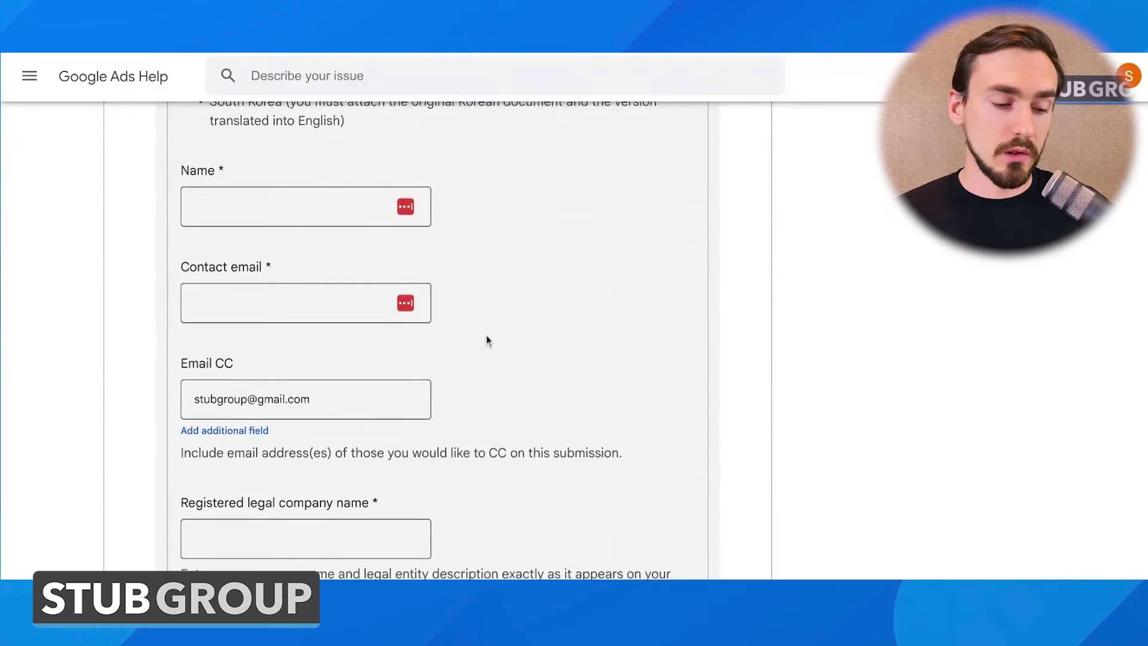
scroll(486, 340, "down", 1)
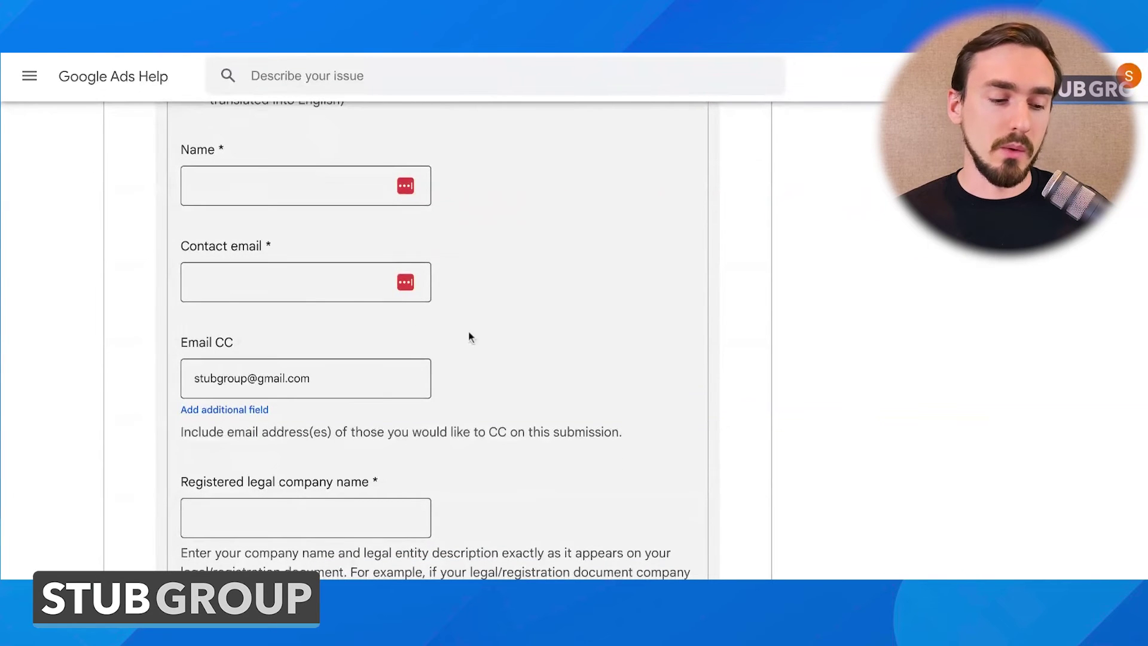
scroll(590, 251, "down", 10)
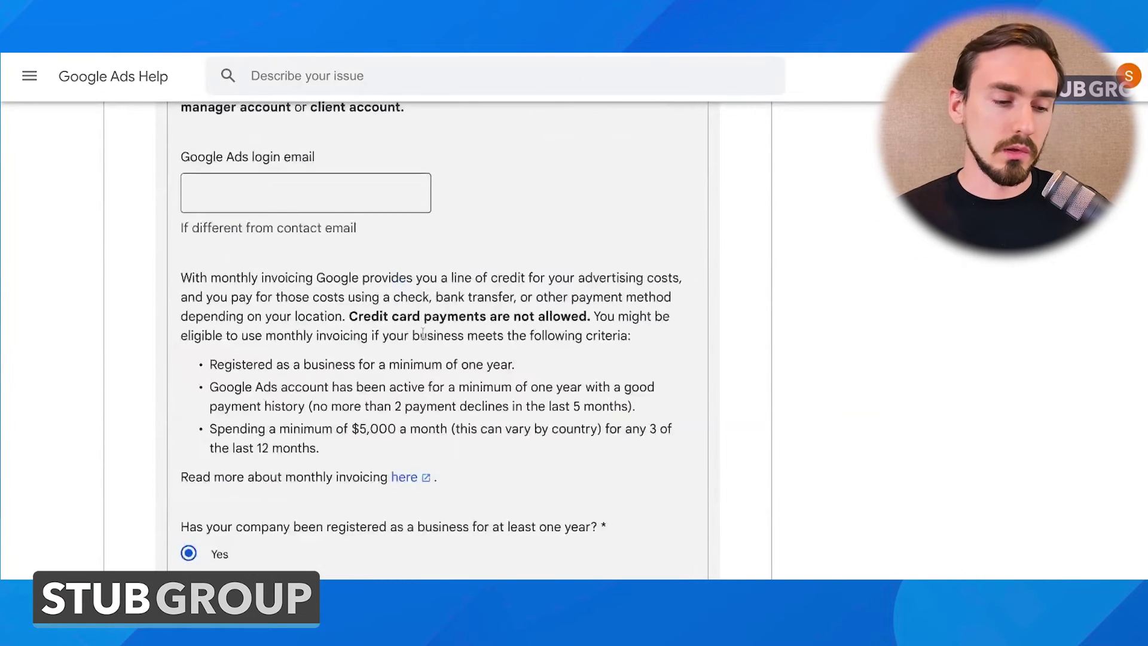
scroll(416, 276, "up", 1)
scroll(416, 276, "down", 5)
scroll(416, 276, "down", 9)
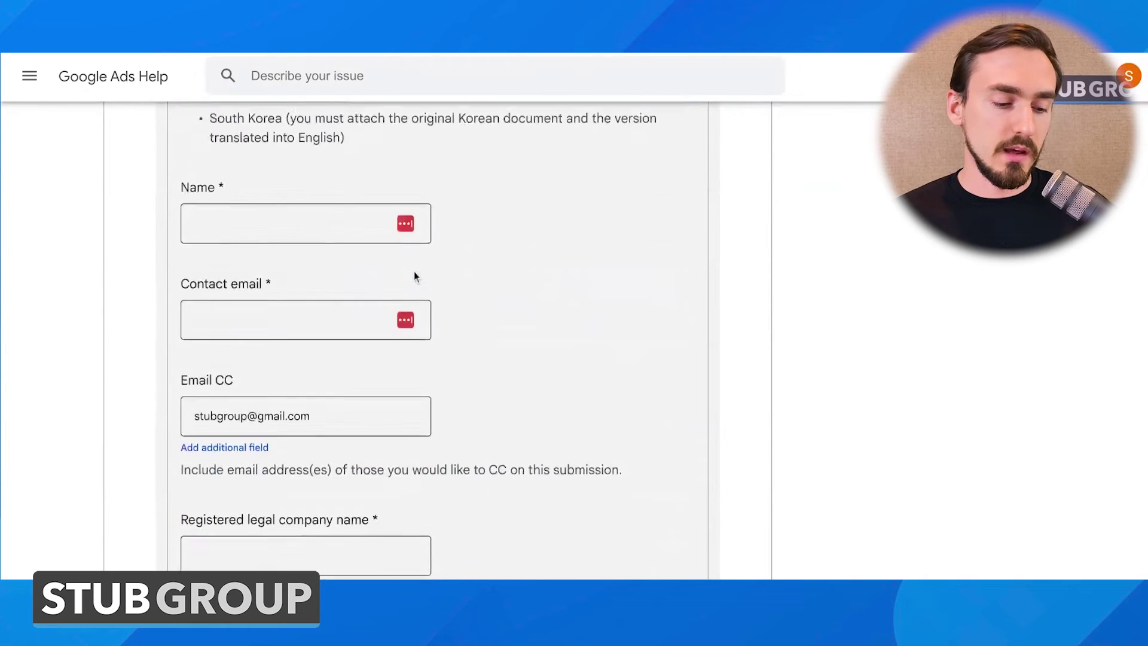
triple_click(364, 411)
key("BackSpace")
left_click(558, 357)
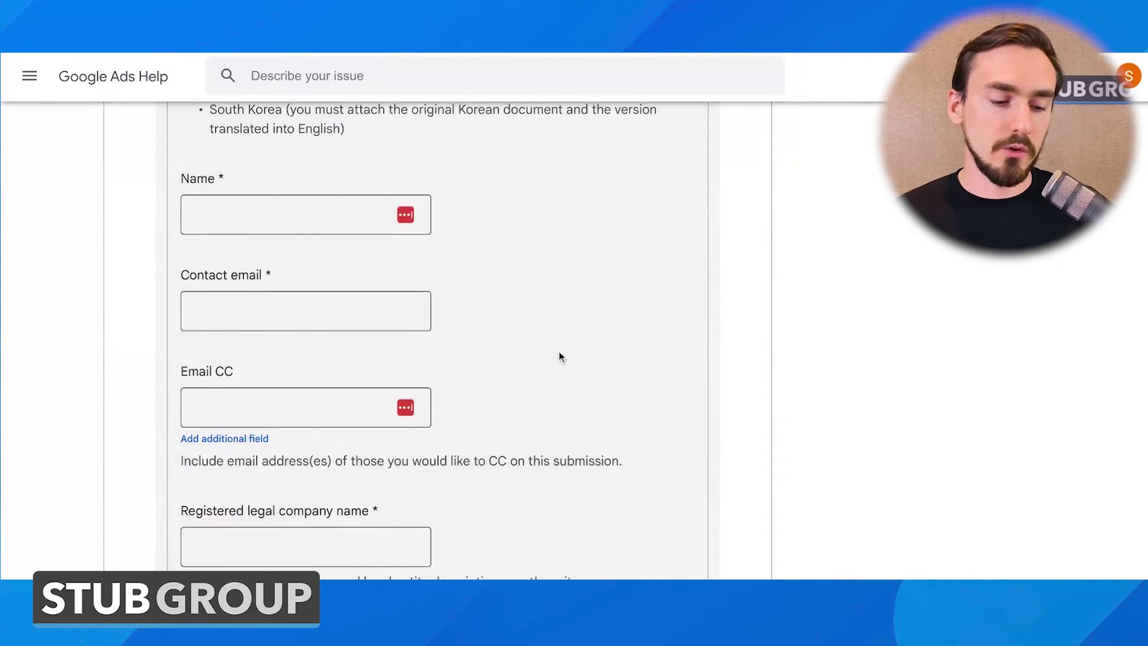
- Scroll back up to the business registration document upload section
scroll(560, 357, "down", 1)
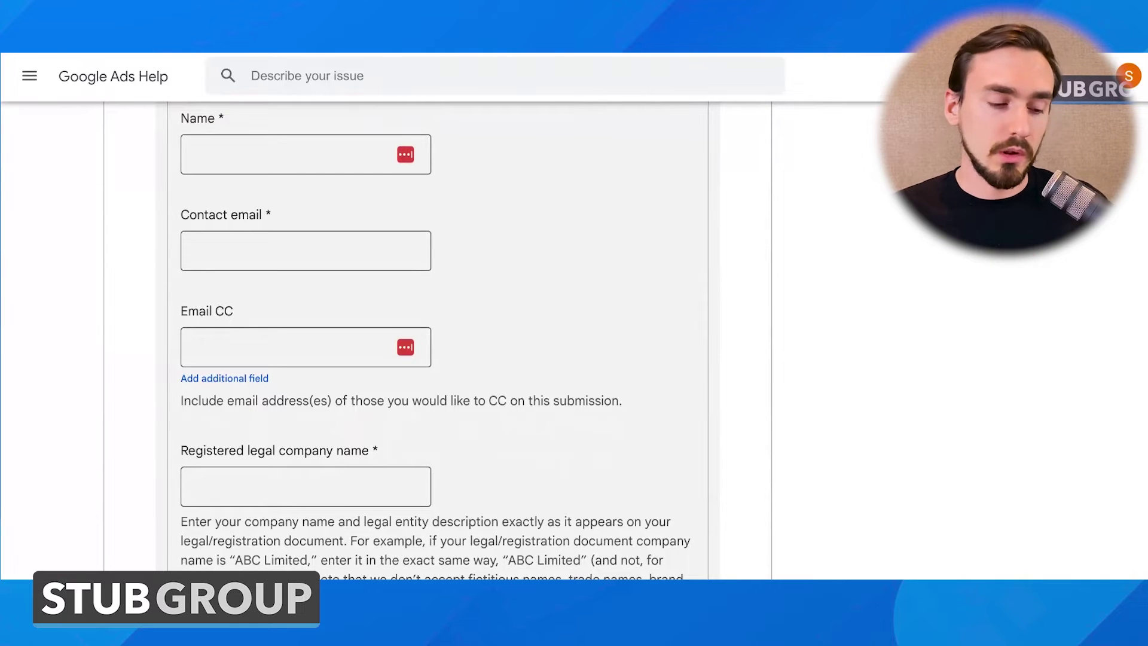
scroll(436, 341, "down", 4)
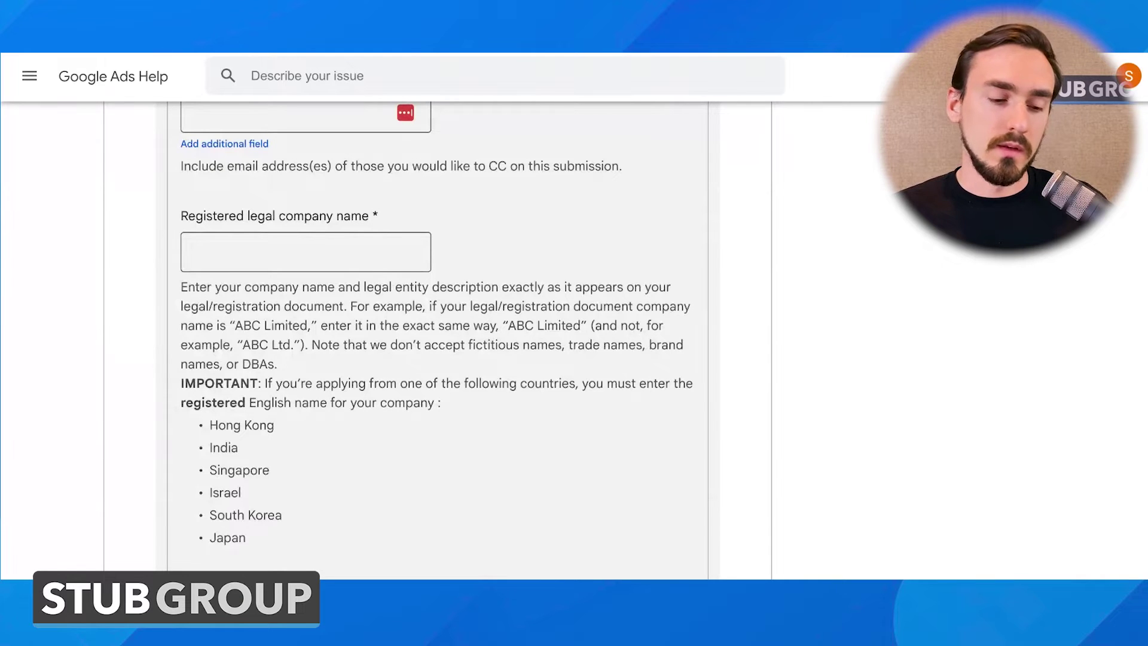
scroll(320, 272, "up", 10)
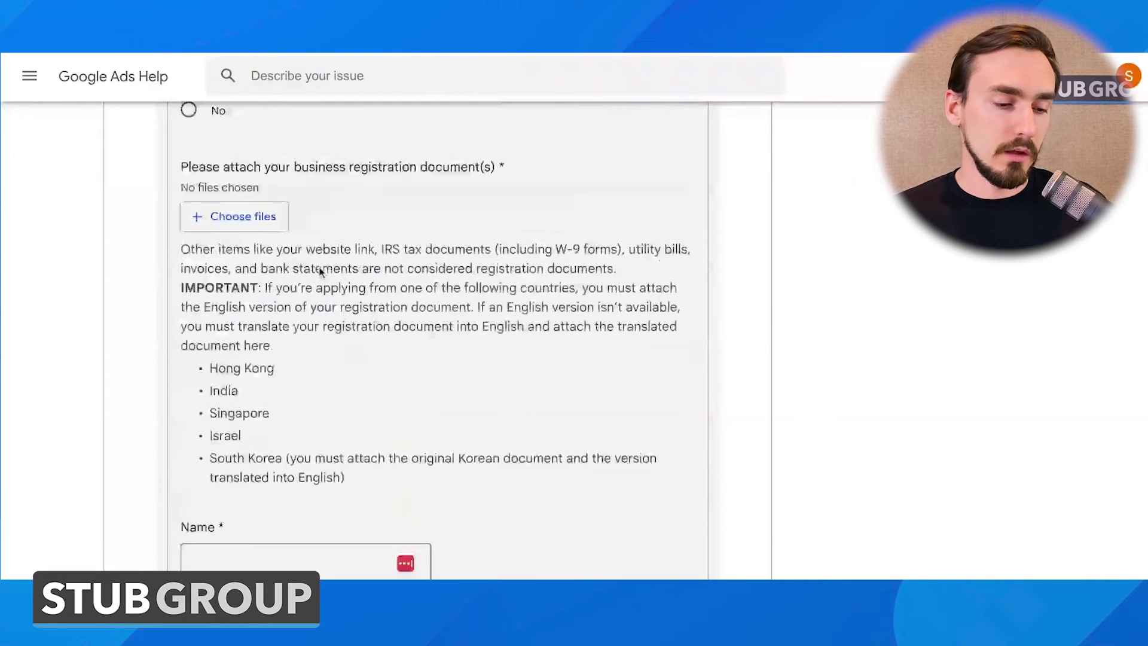
- Highlight the registered corporate address requirement bullets, including the no P.O. box rule
scroll(319, 272, "down", 12)
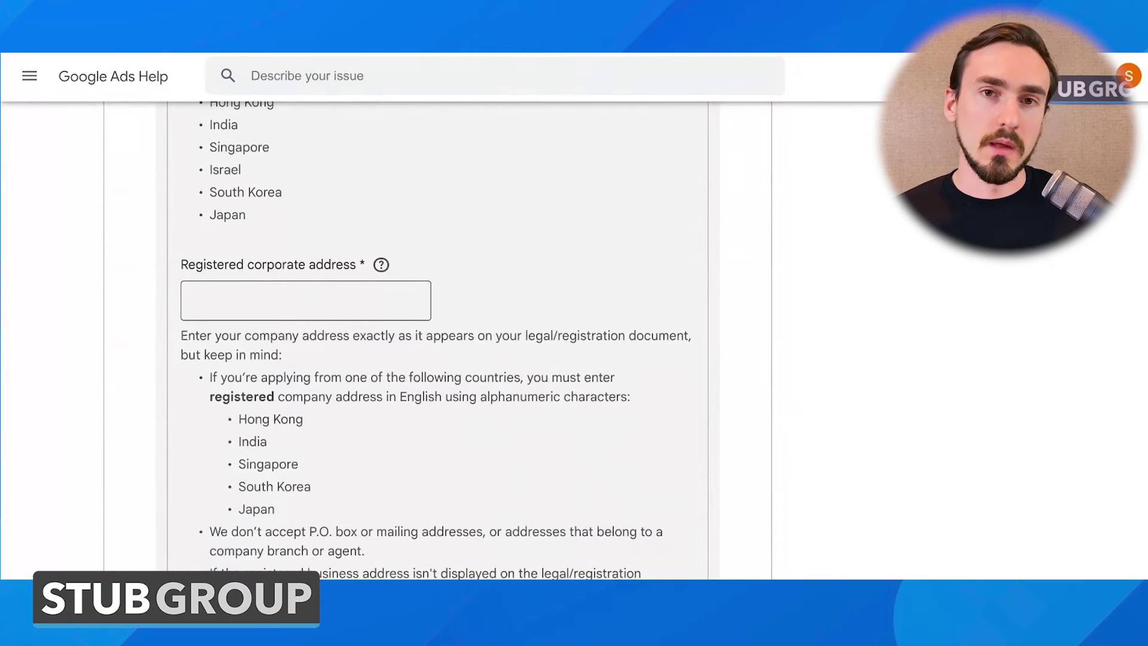
scroll(441, 339, "down", 4)
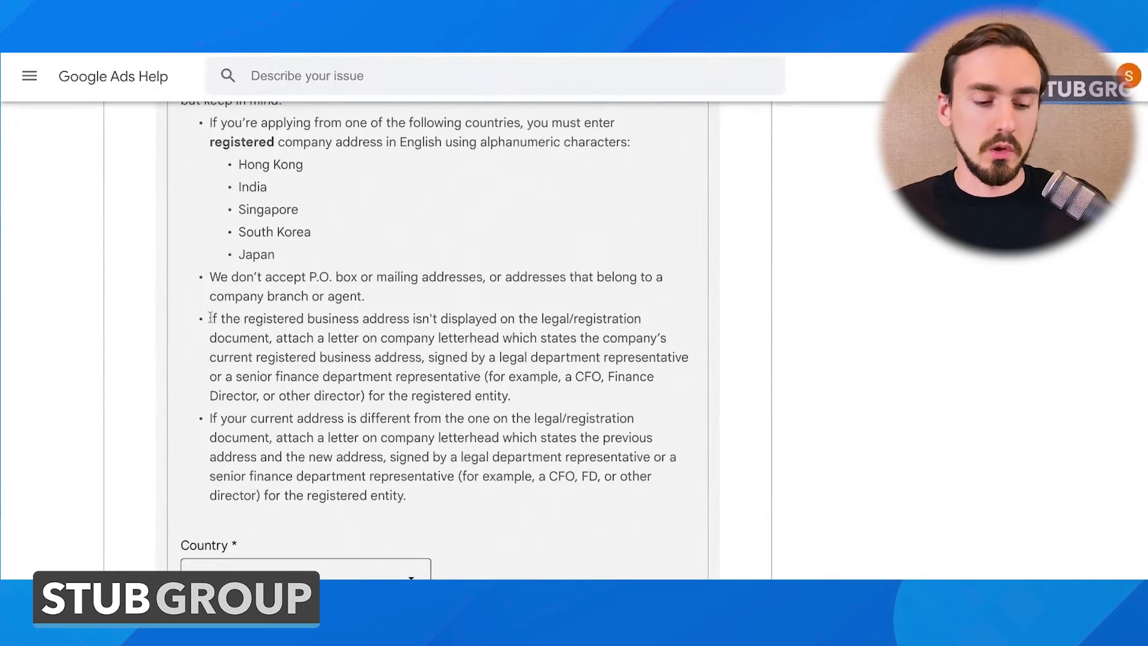
scroll(370, 312, "down", 2)
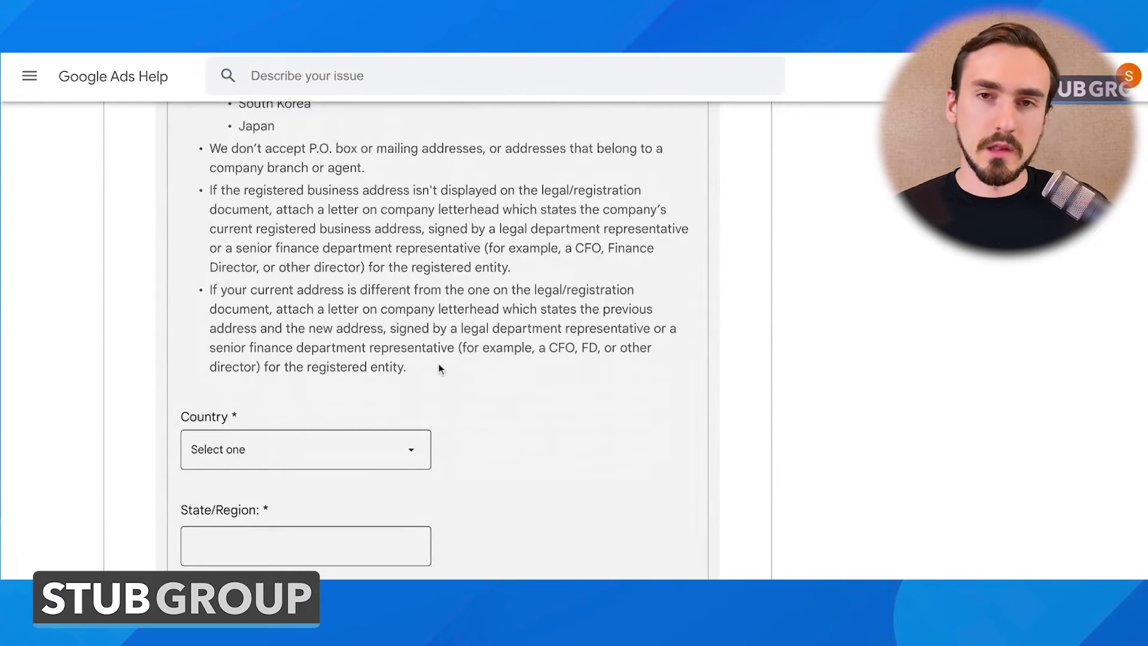
left_click_drag(442, 375, 211, 290)
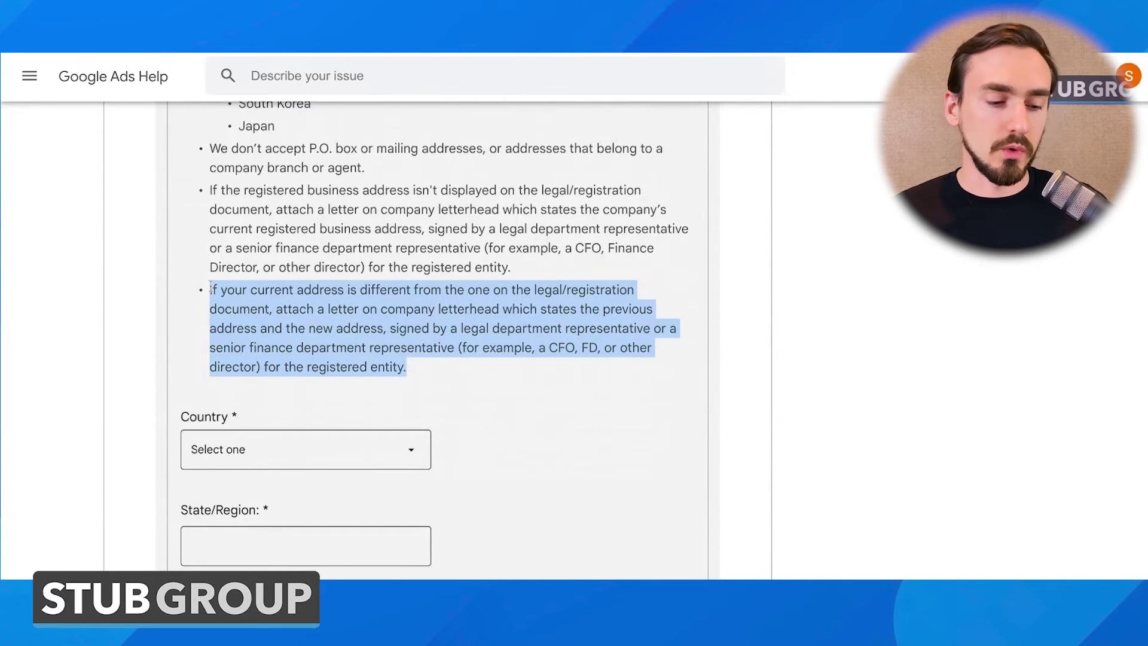
scroll(223, 287, "up", 2)
left_click(280, 289)
scroll(280, 289, "up", 1)
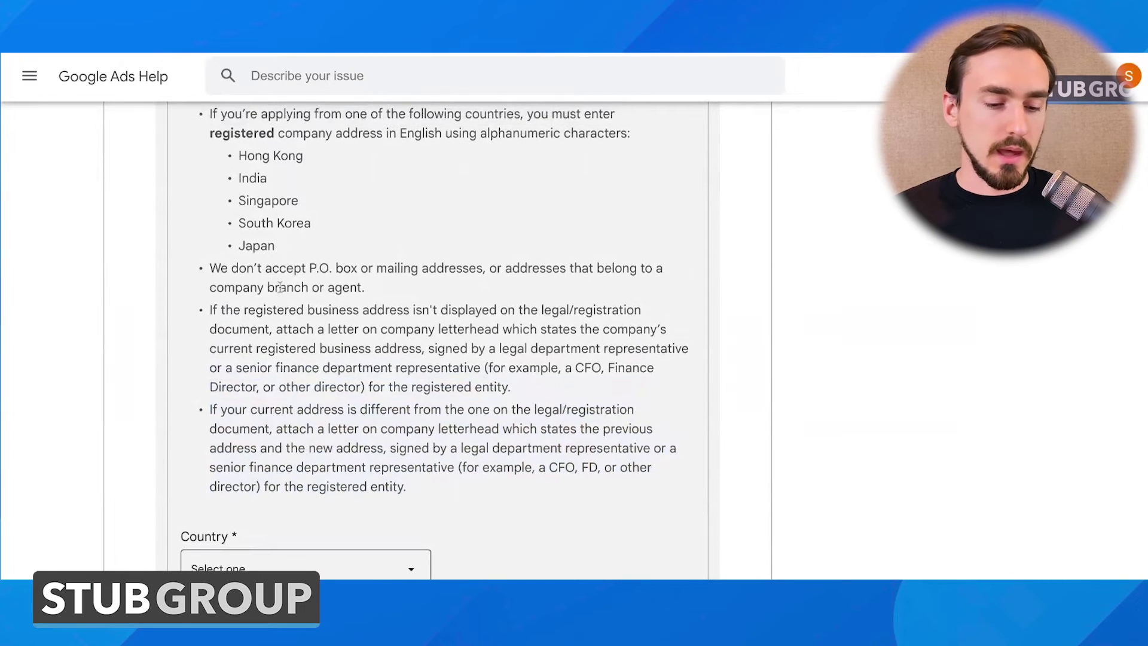
left_click_drag(211, 270, 418, 286)
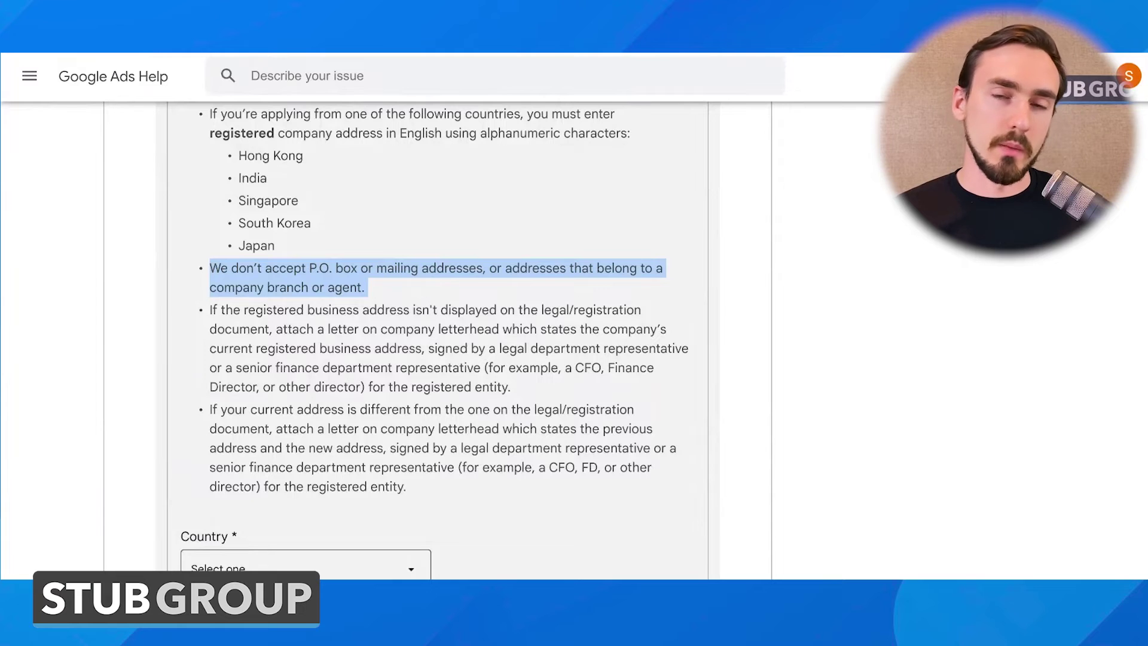
left_click(411, 233)
- Review the address fields from Country through Street address
scroll(411, 233, "down", 1)
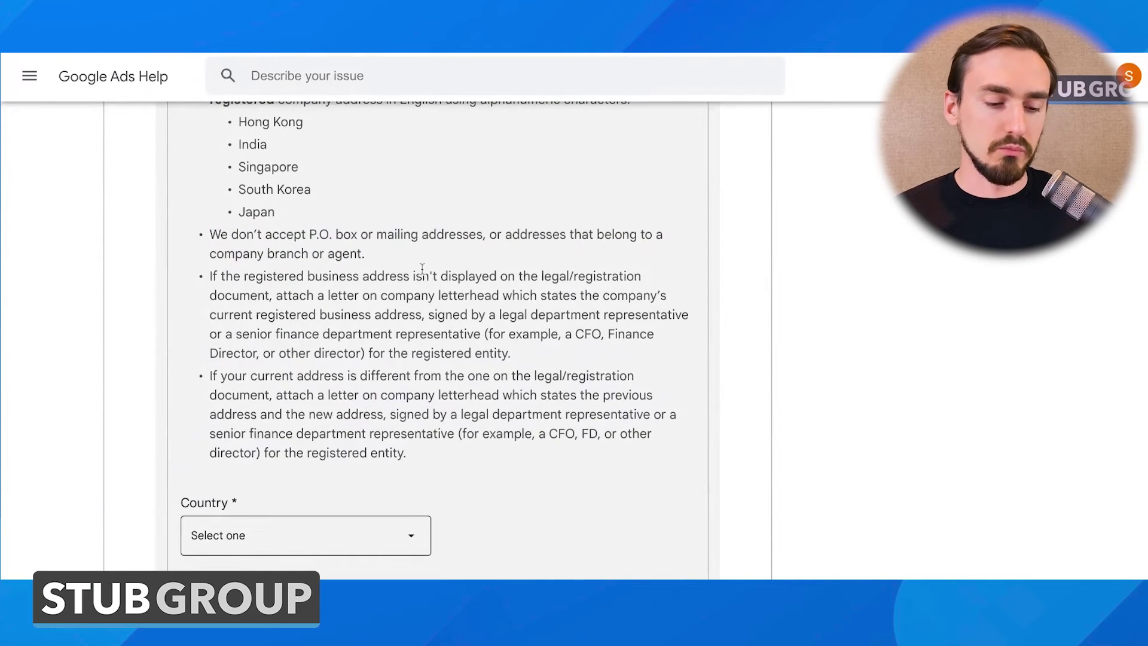
scroll(422, 269, "down", 4)
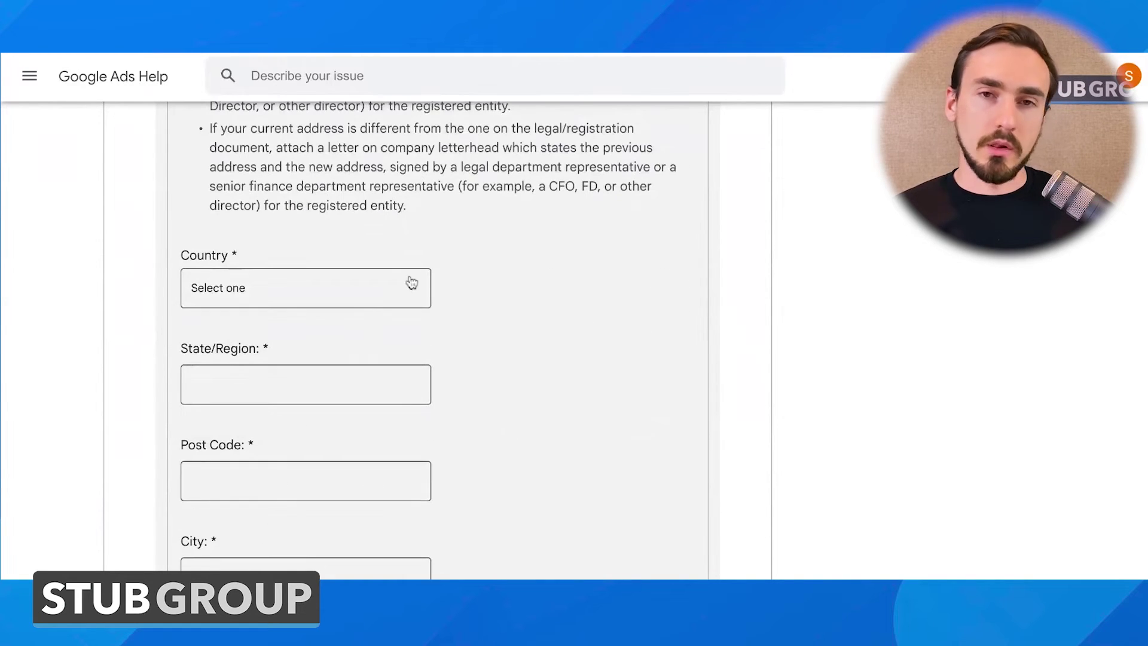
scroll(485, 264, "down", 2)
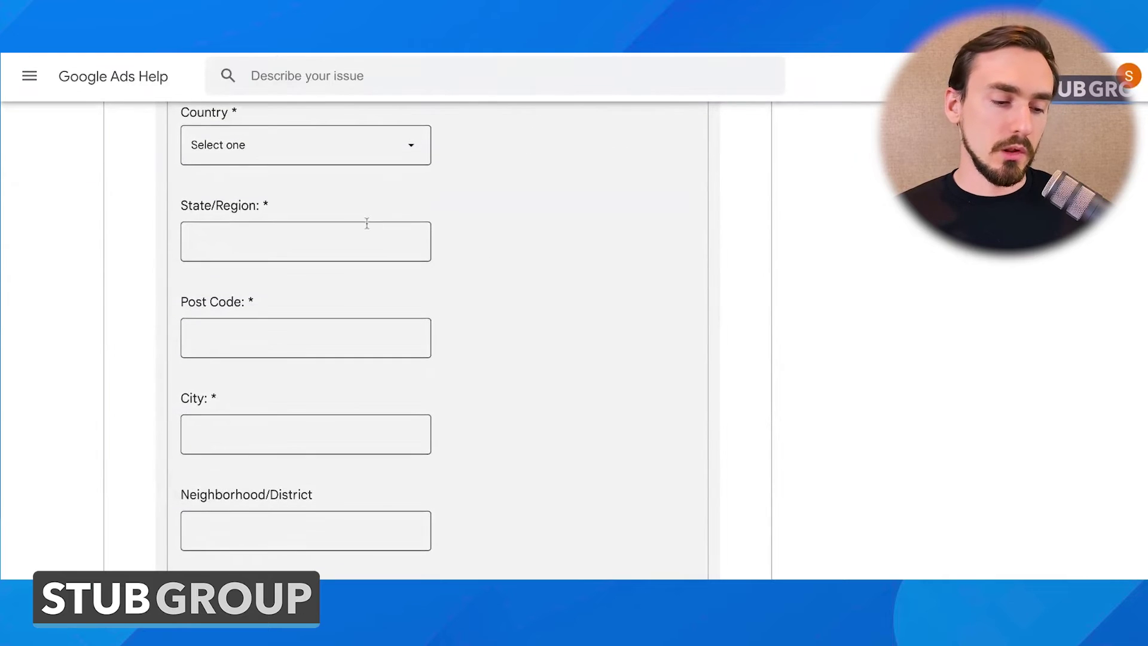
scroll(418, 242, "down", 2)
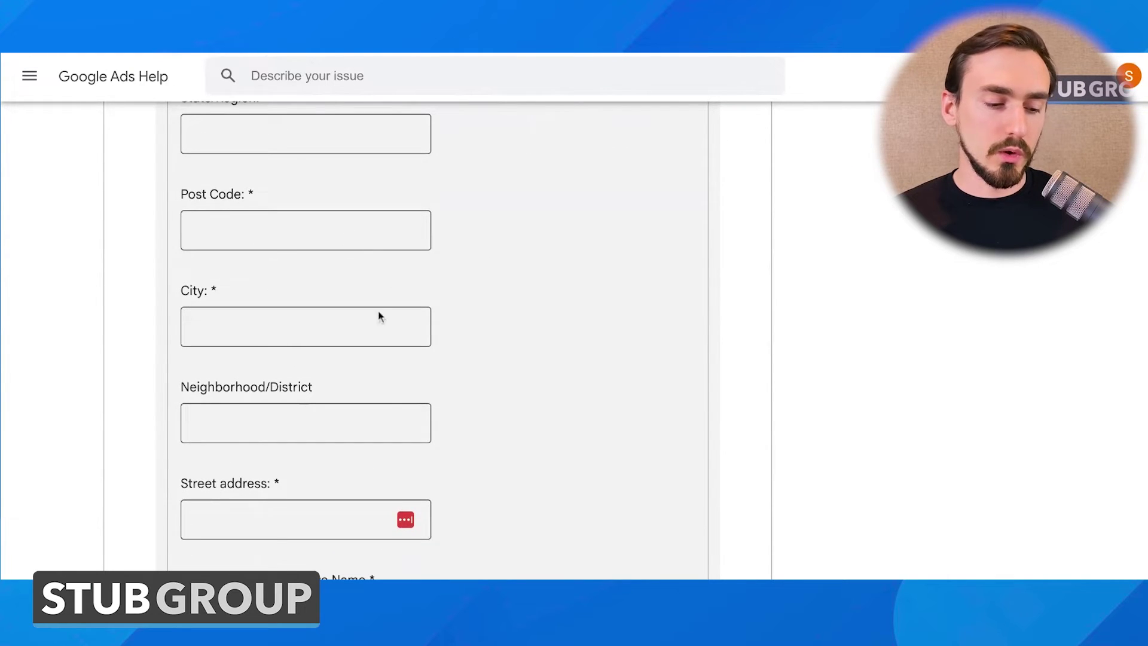
scroll(417, 292, "up", 10)
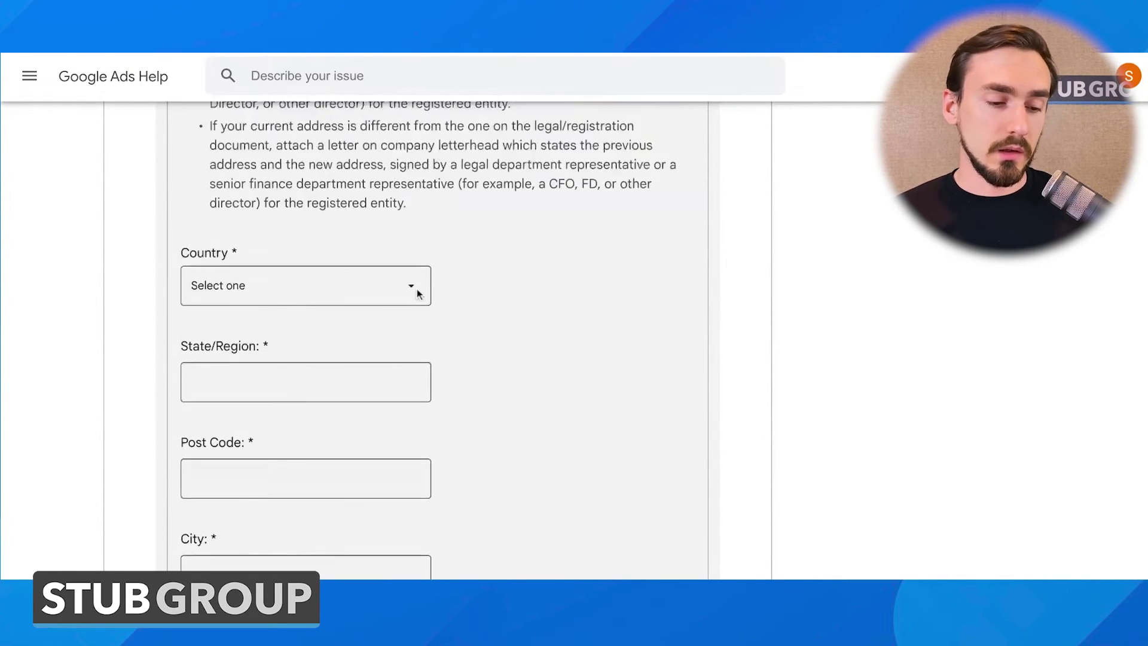
scroll(417, 292, "up", 4)
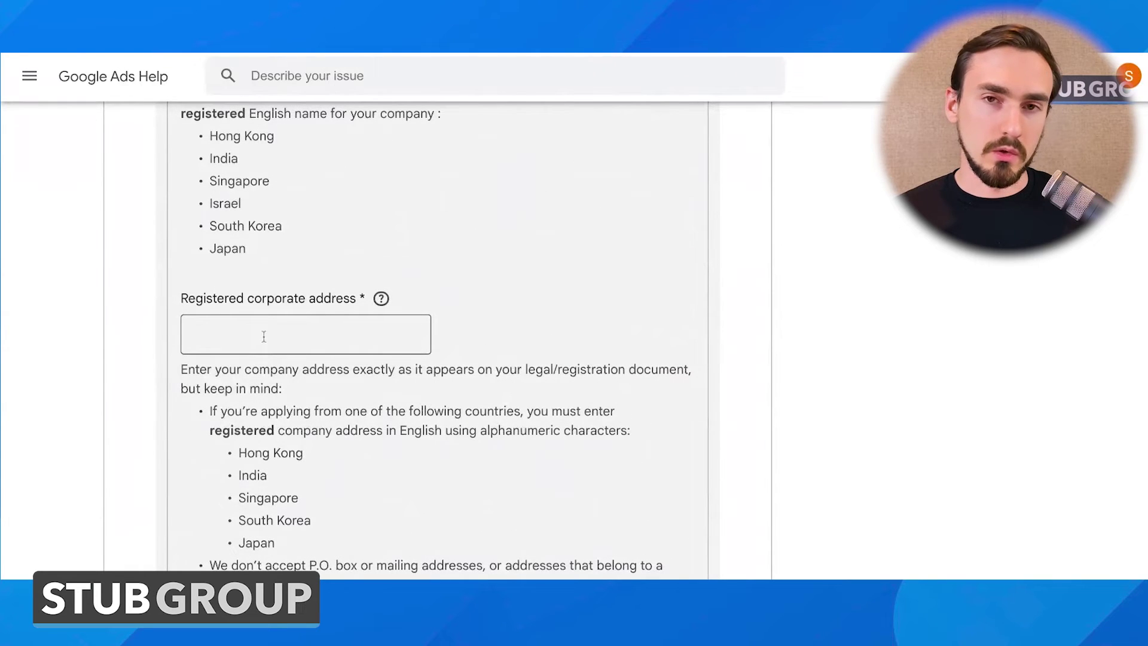
scroll(263, 336, "down", 15)
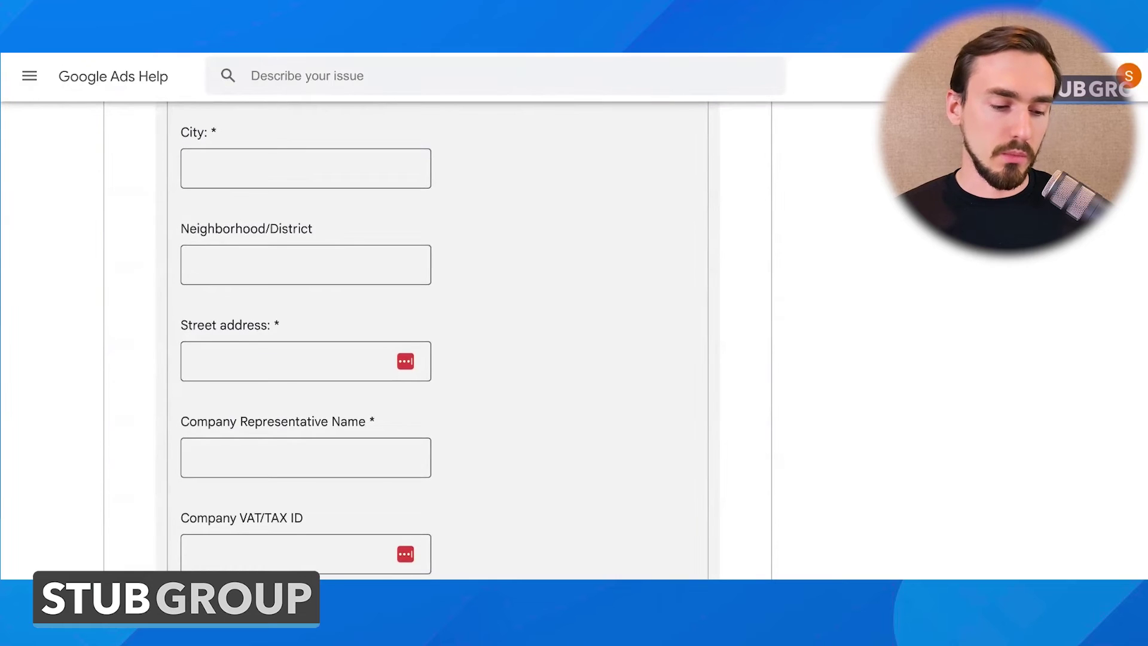
scroll(258, 205, "down", 1)
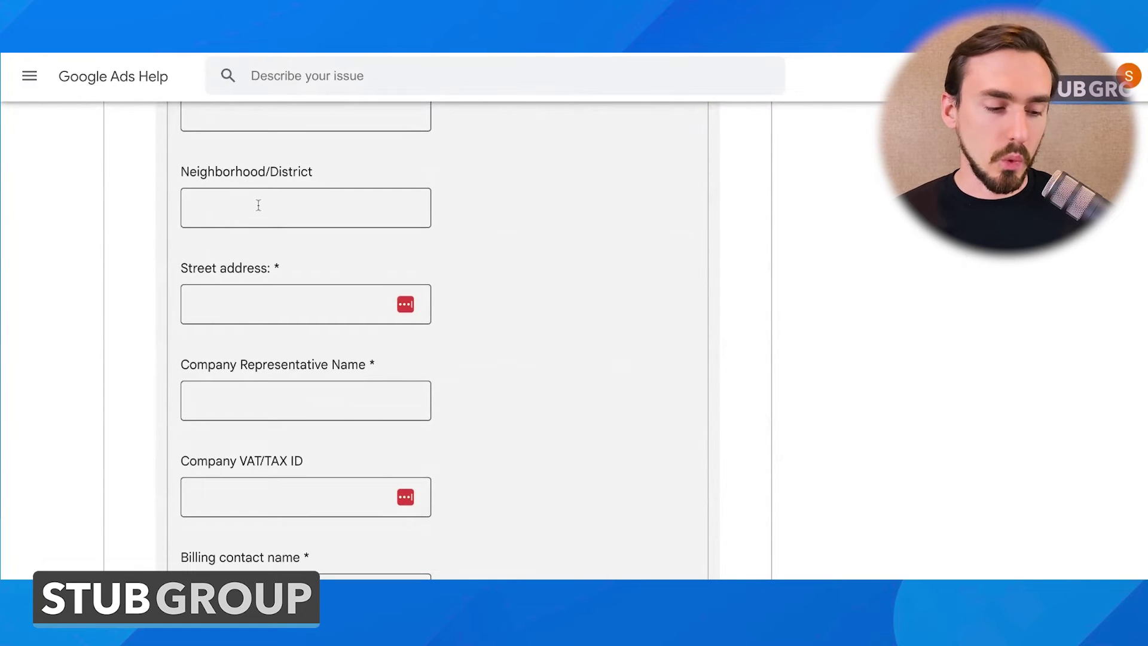
scroll(244, 299, "down", 1)
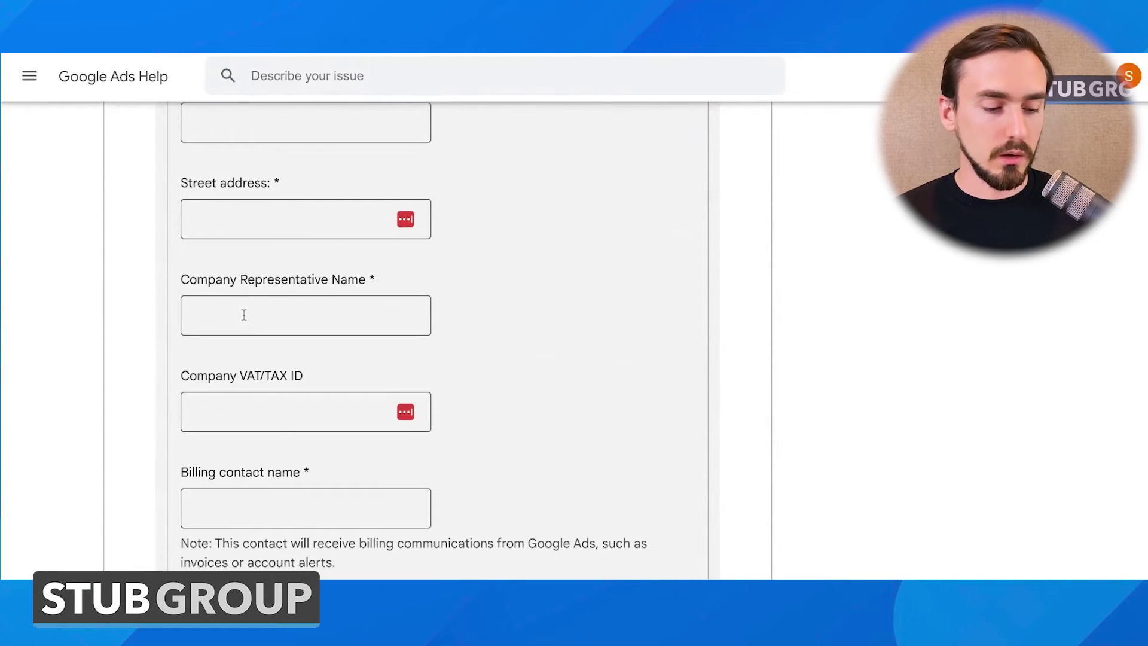
scroll(242, 315, "up", 6)
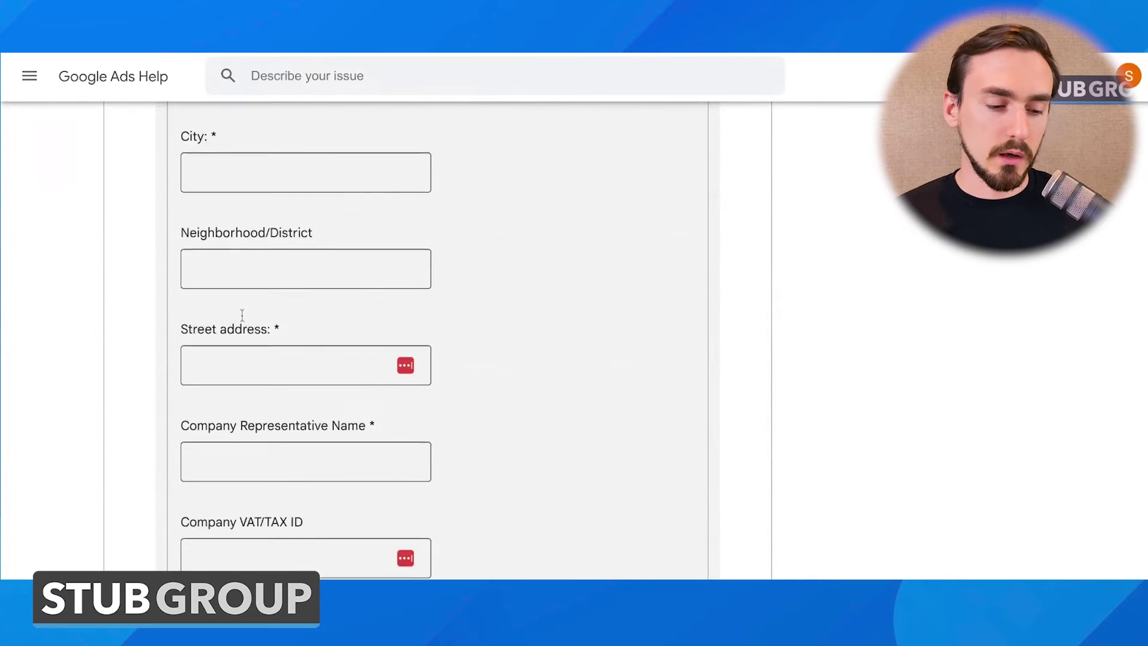
scroll(243, 319, "up", 15)
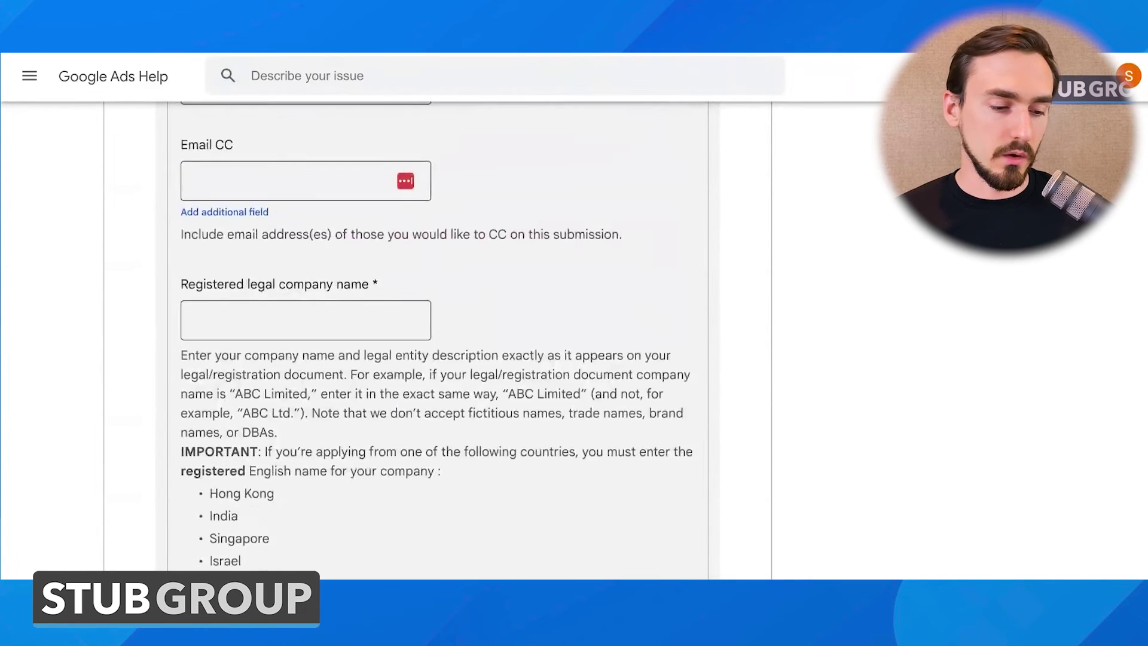
- Check the Name field, then move down to the billing contact fields
left_click(243, 320)
scroll(266, 273, "down", 15)
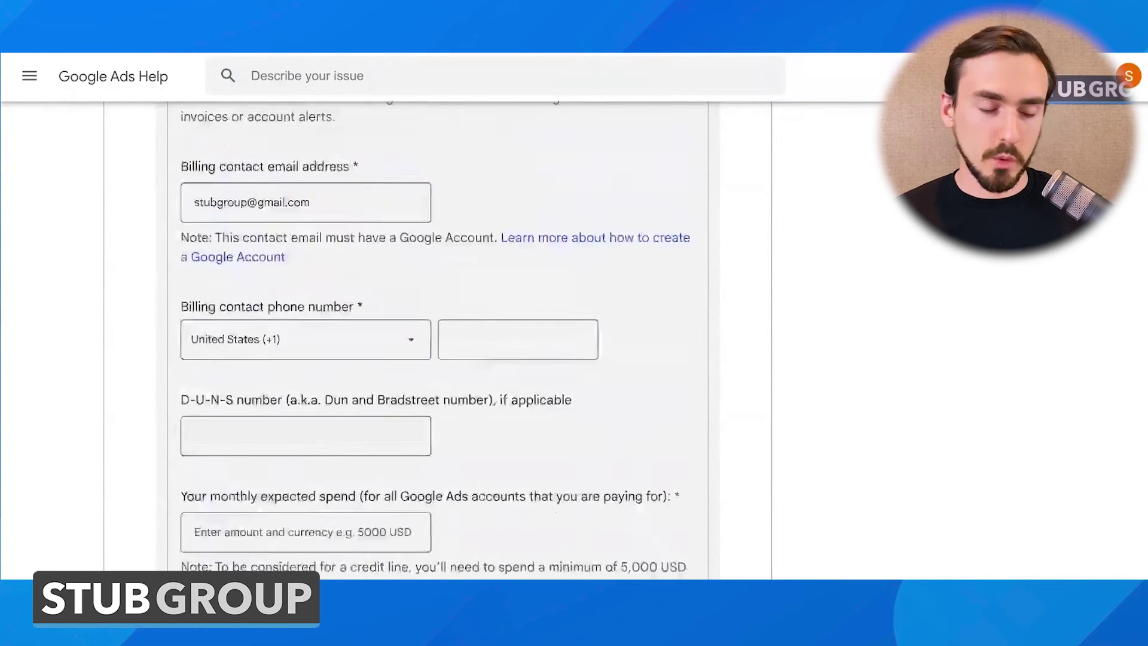
scroll(256, 262, "up", 5)
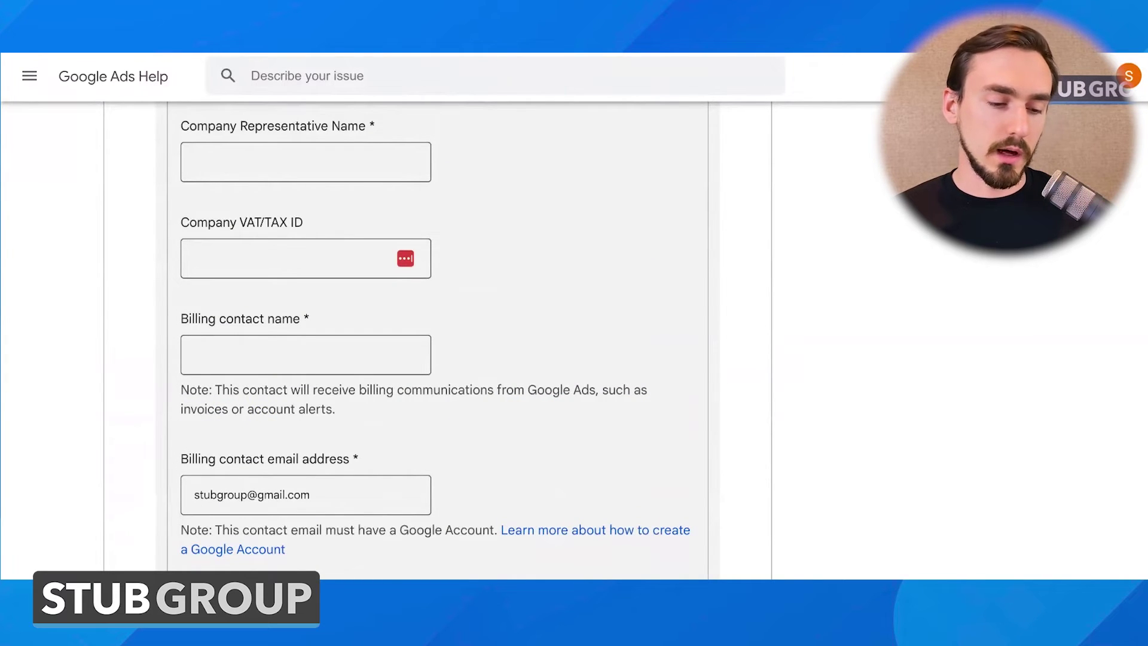
scroll(512, 225, "down", 2)
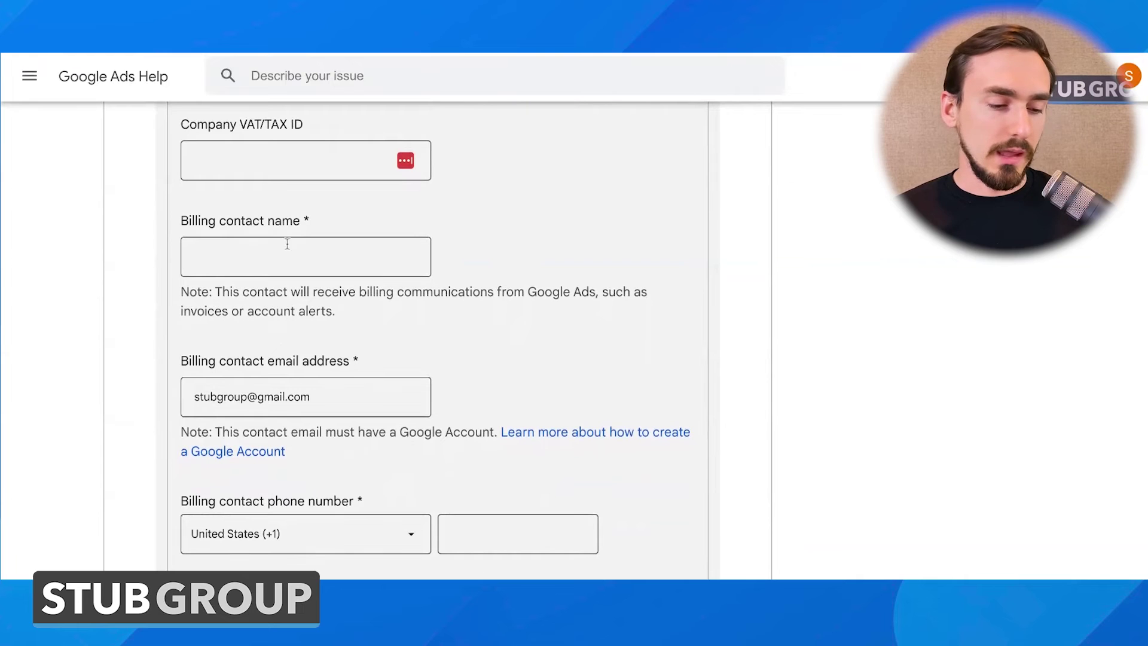
scroll(279, 252, "up", 3)
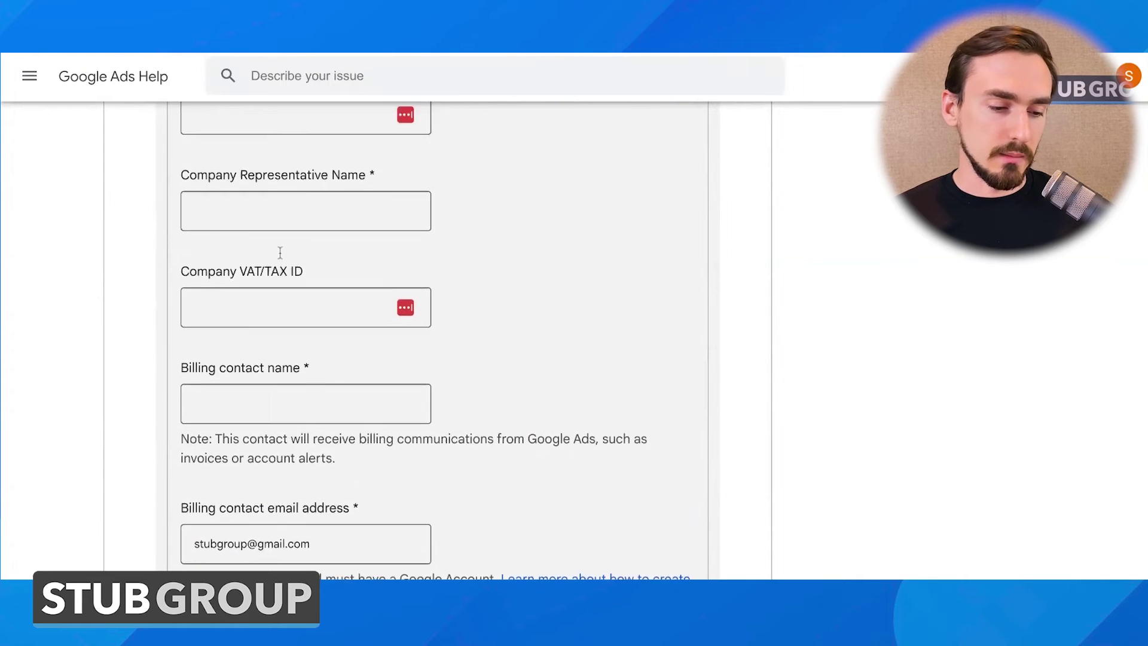
scroll(279, 252, "down", 1)
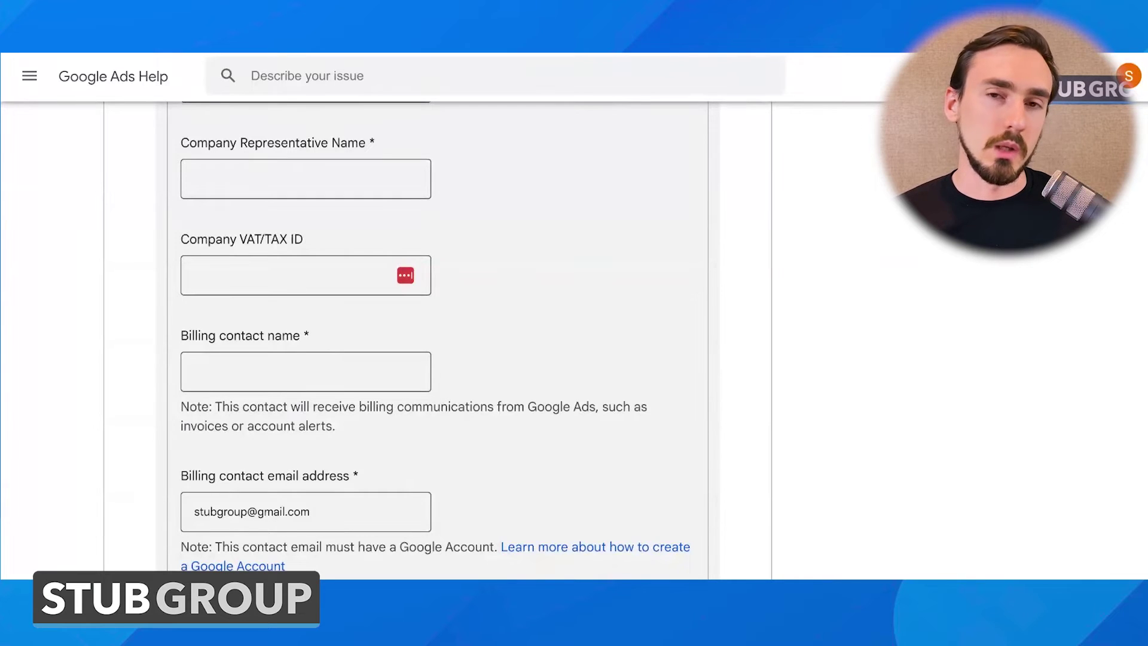
- Empty the billing contact email field, then view the phone, D-U-N-S and spend fields
scroll(360, 287, "down", 4)
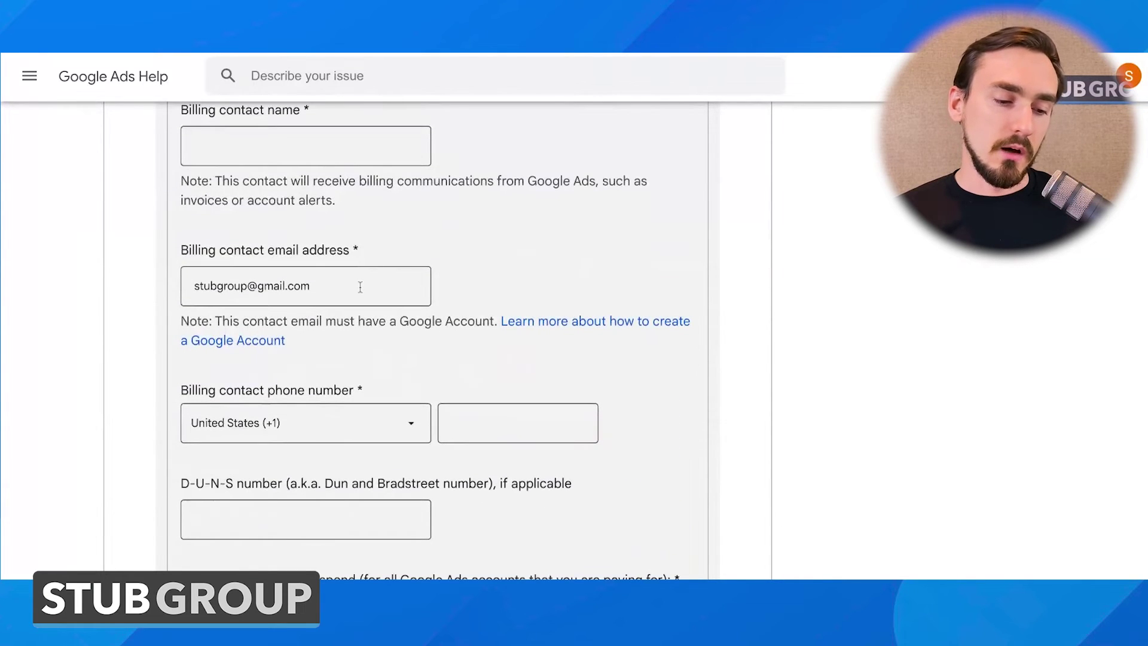
left_click(361, 287)
key("ctrl+a")
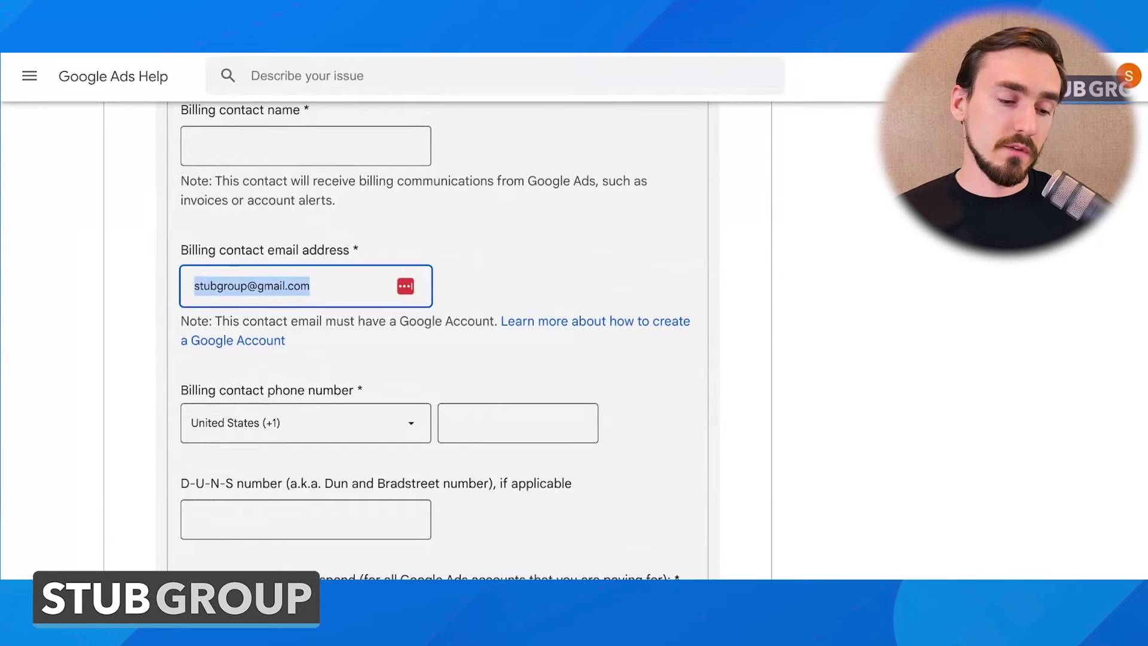
key("BackSpace")
left_click(464, 240)
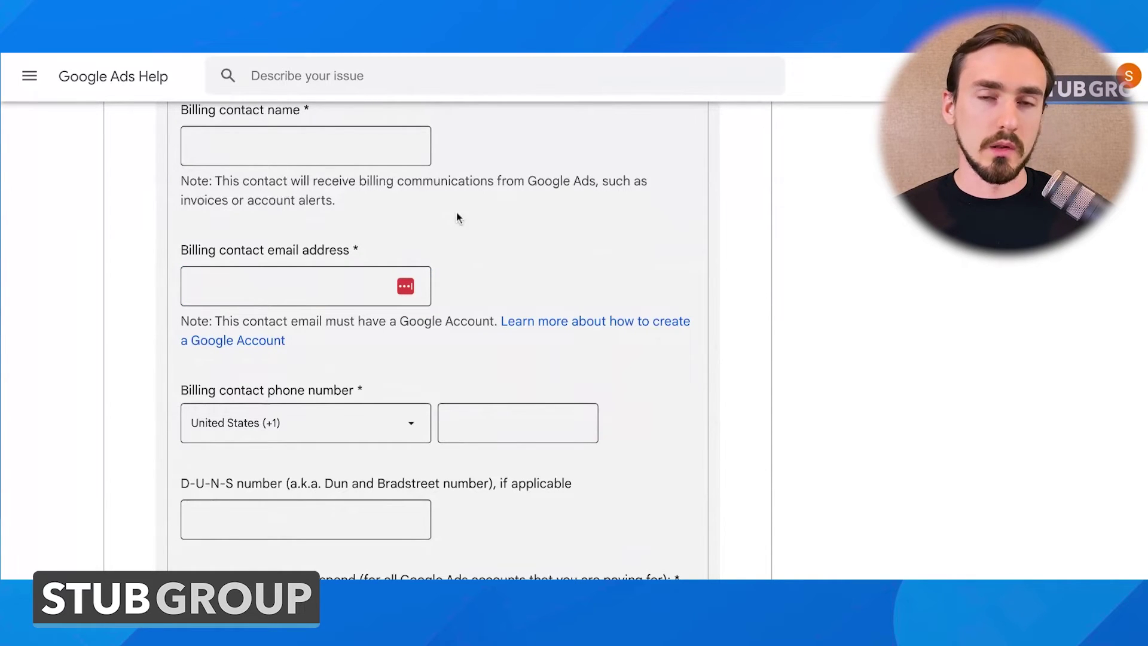
scroll(457, 217, "down", 3)
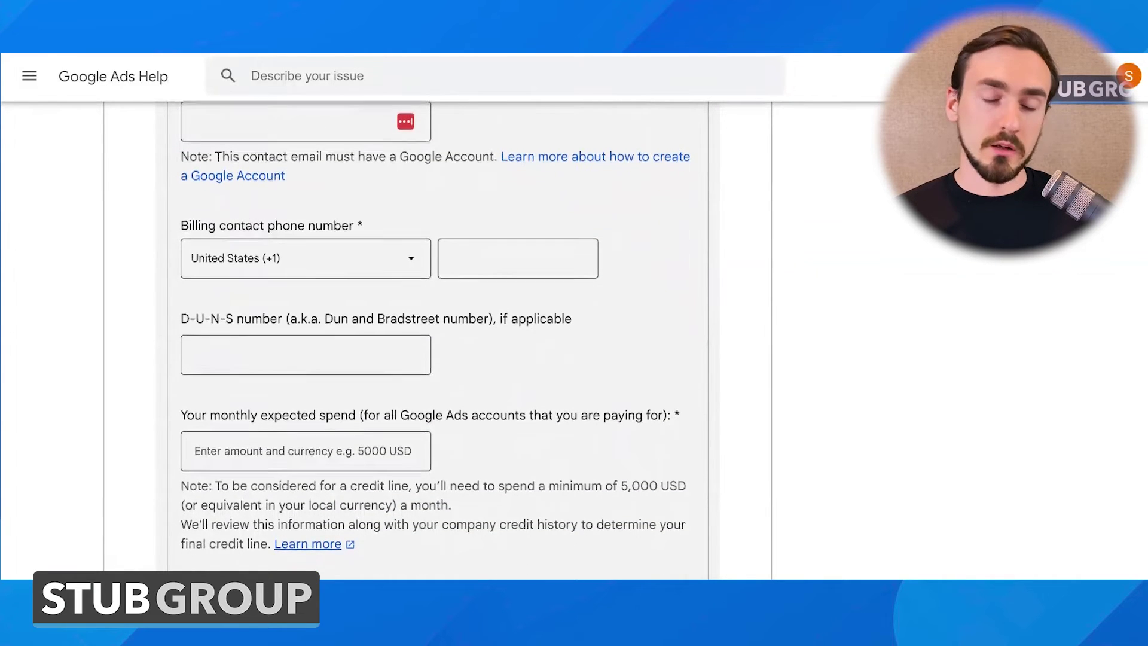
scroll(309, 279, "down", 1)
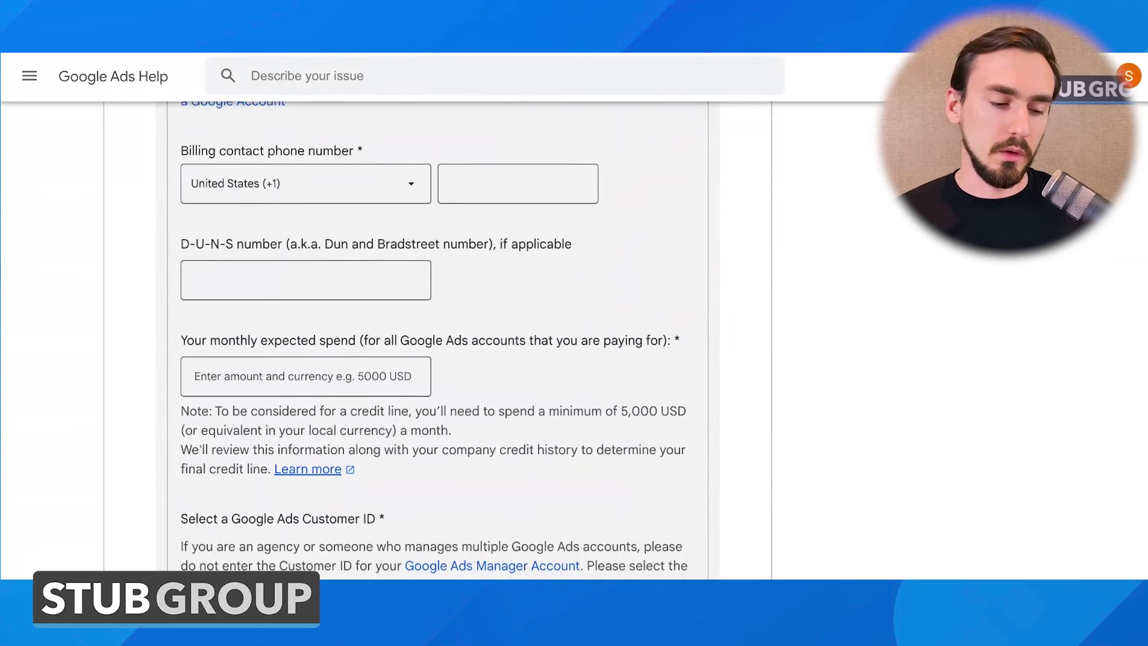
scroll(522, 281, "down", 1)
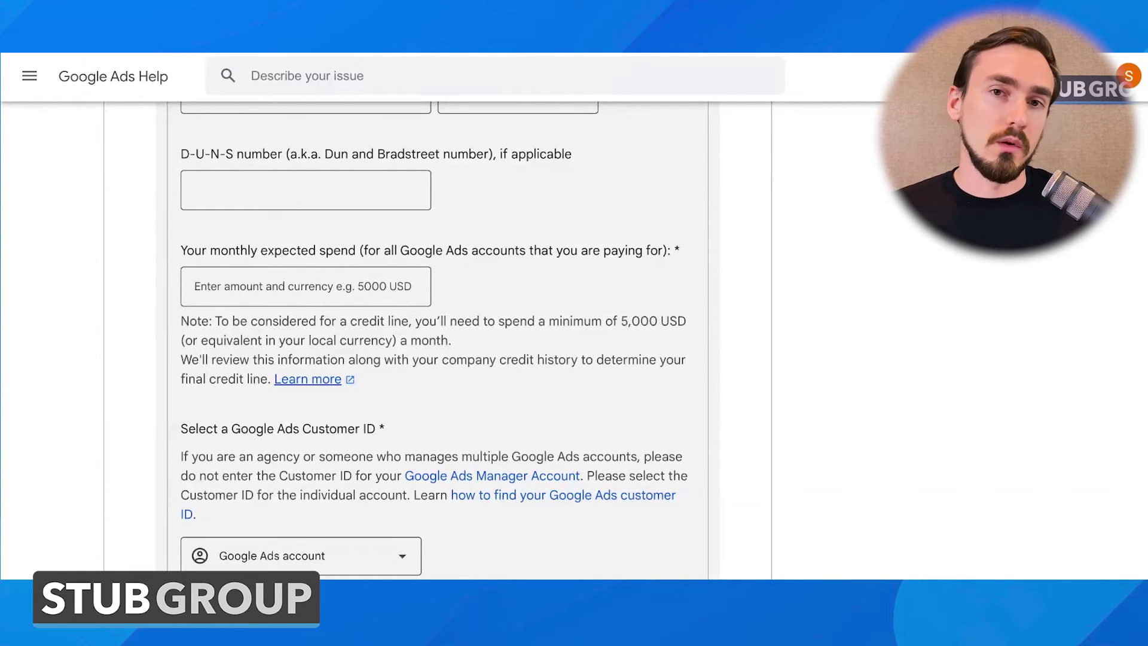
scroll(413, 272, "down", 1)
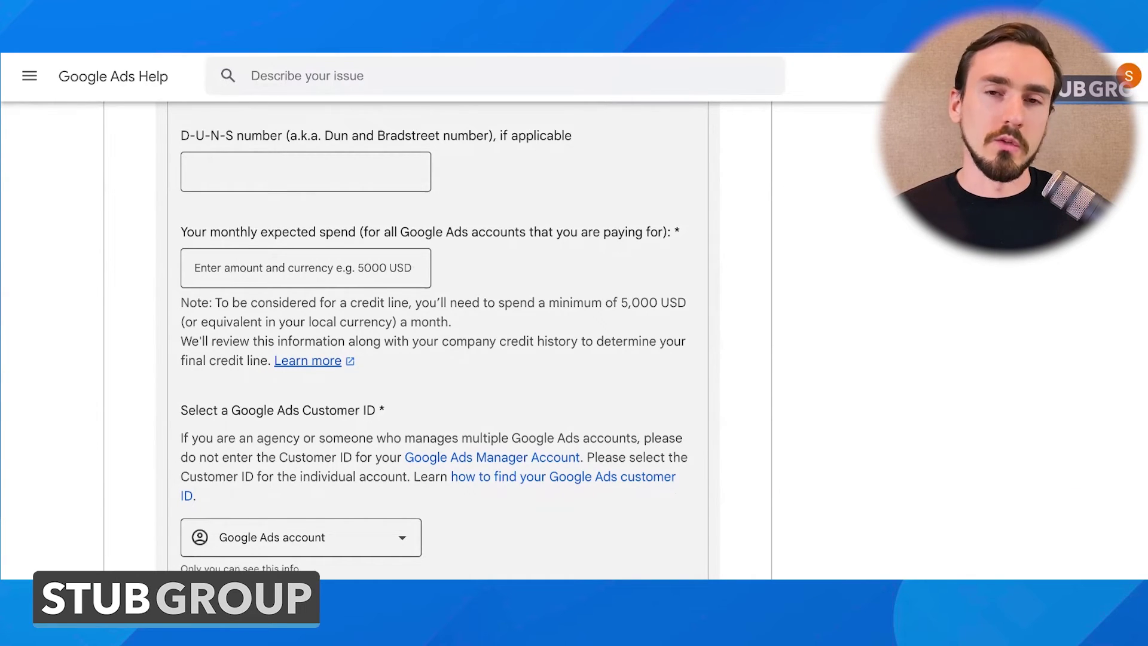
scroll(437, 334, "down", 3)
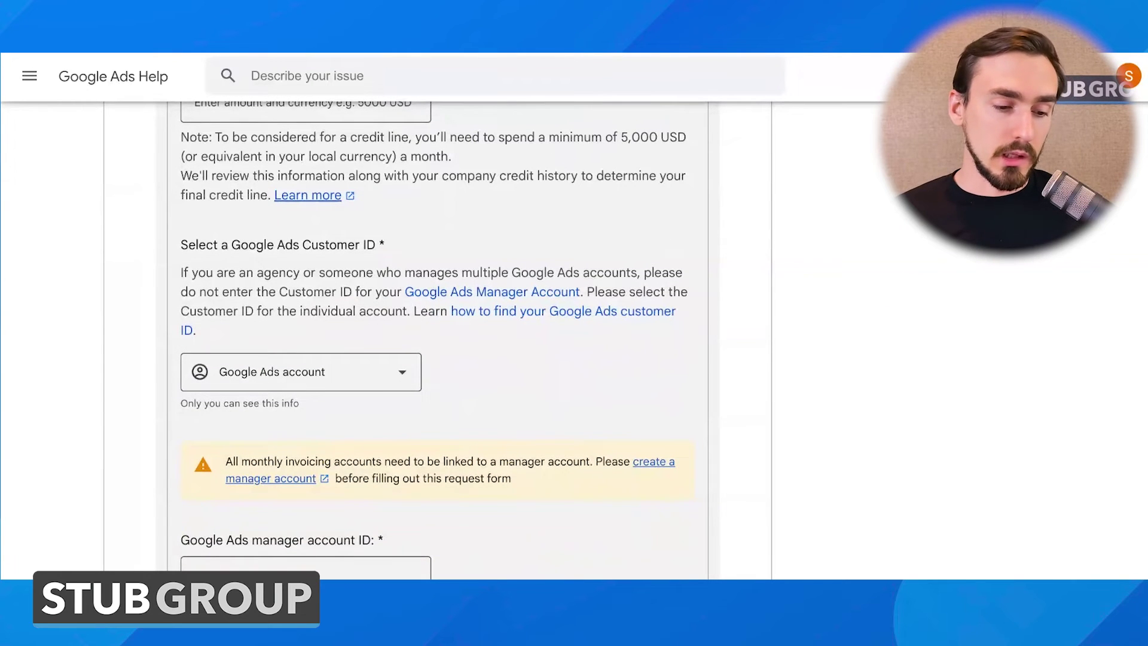
scroll(321, 256, "down", 1)
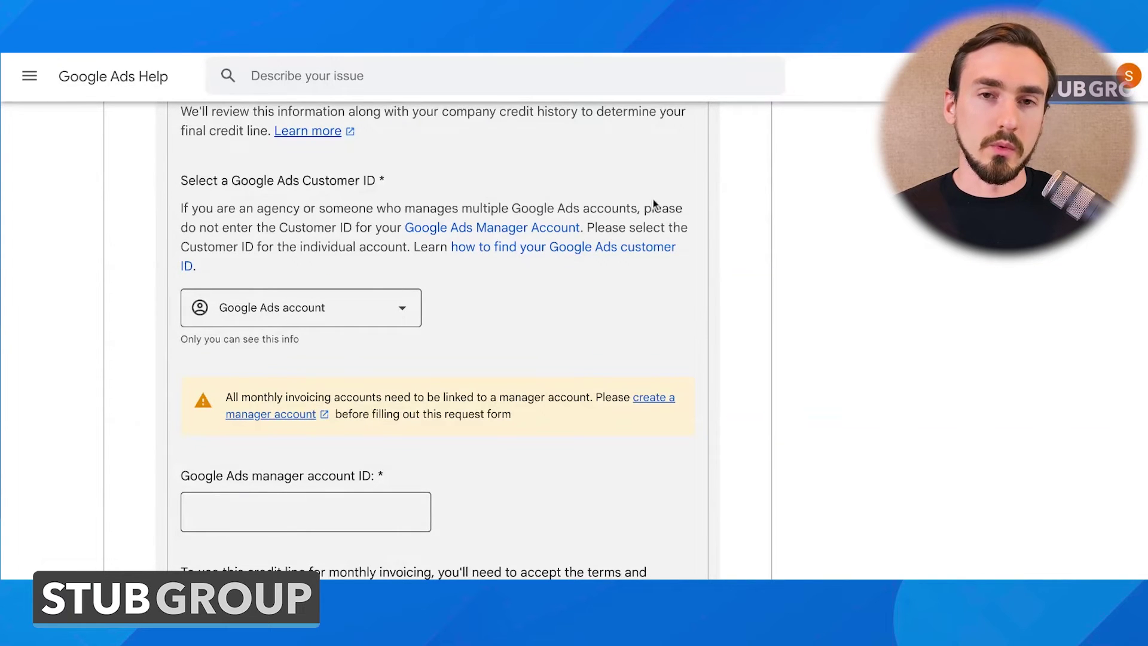
scroll(706, 336, "up", 15)
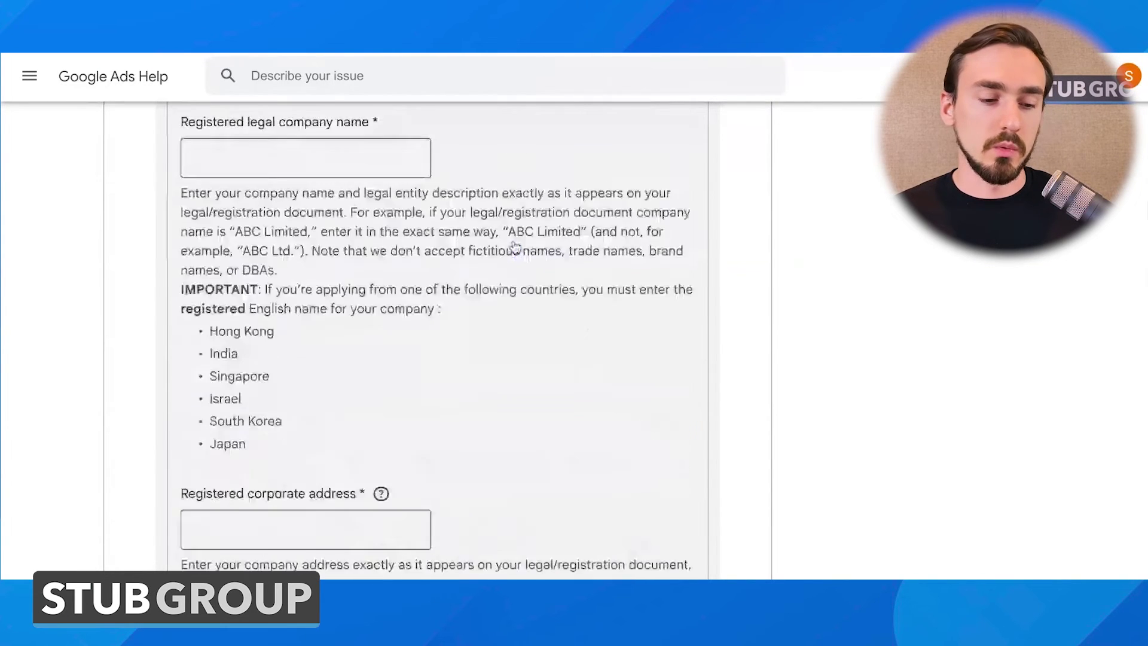
scroll(367, 285, "down", 5)
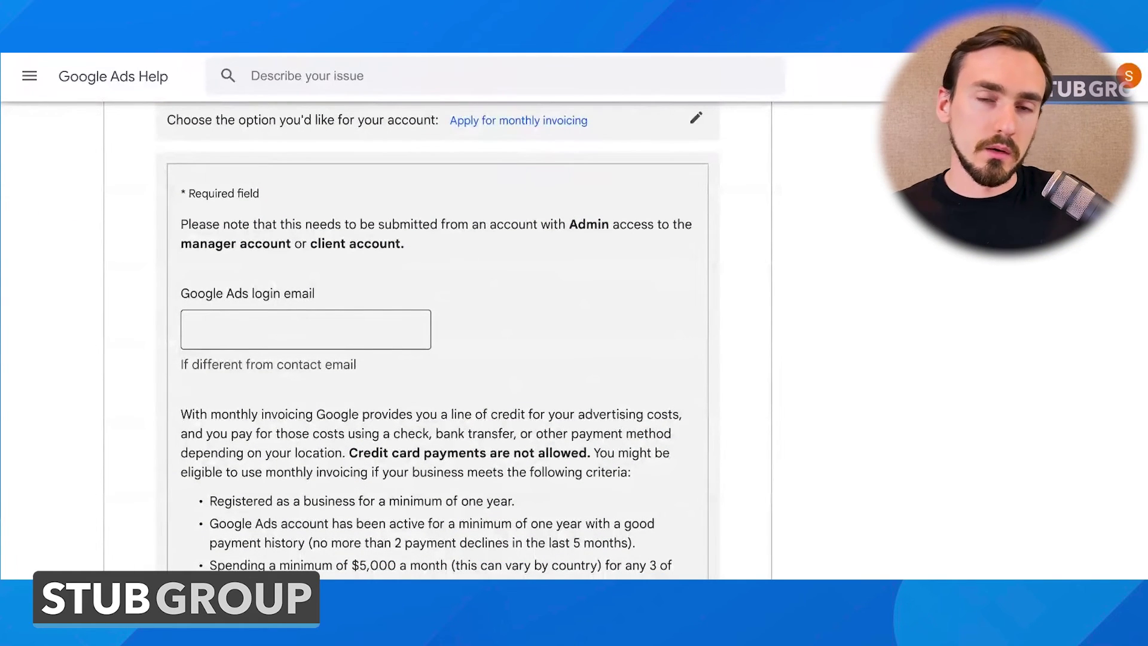
scroll(436, 341, "down", 10)
scroll(367, 290, "down", 15)
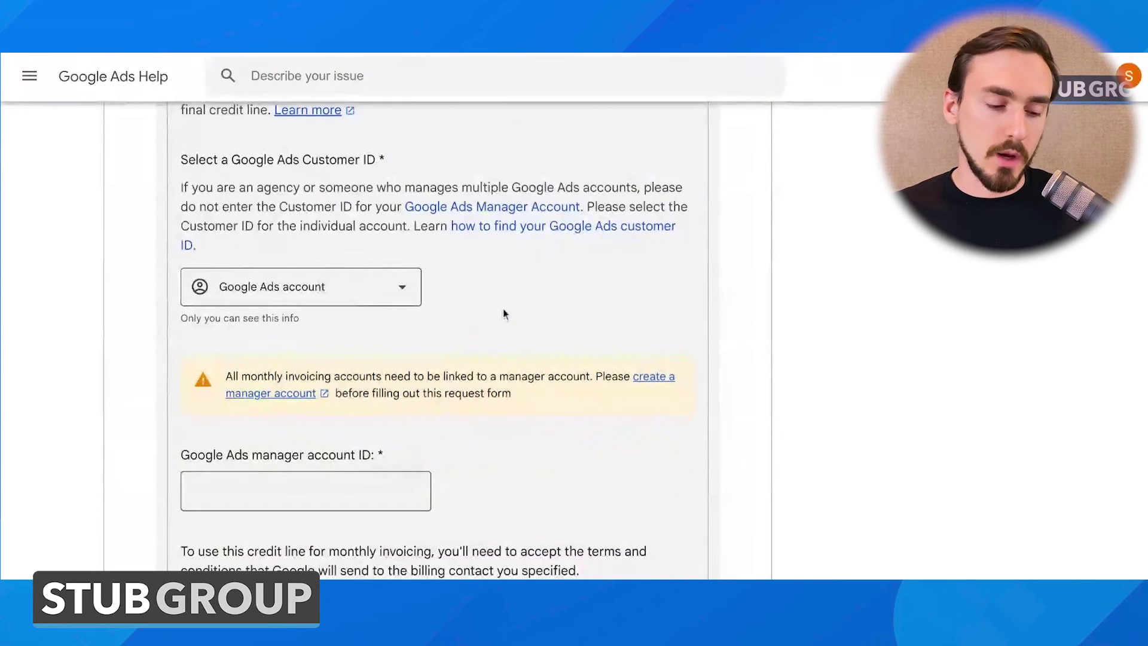
scroll(294, 273, "down", 4)
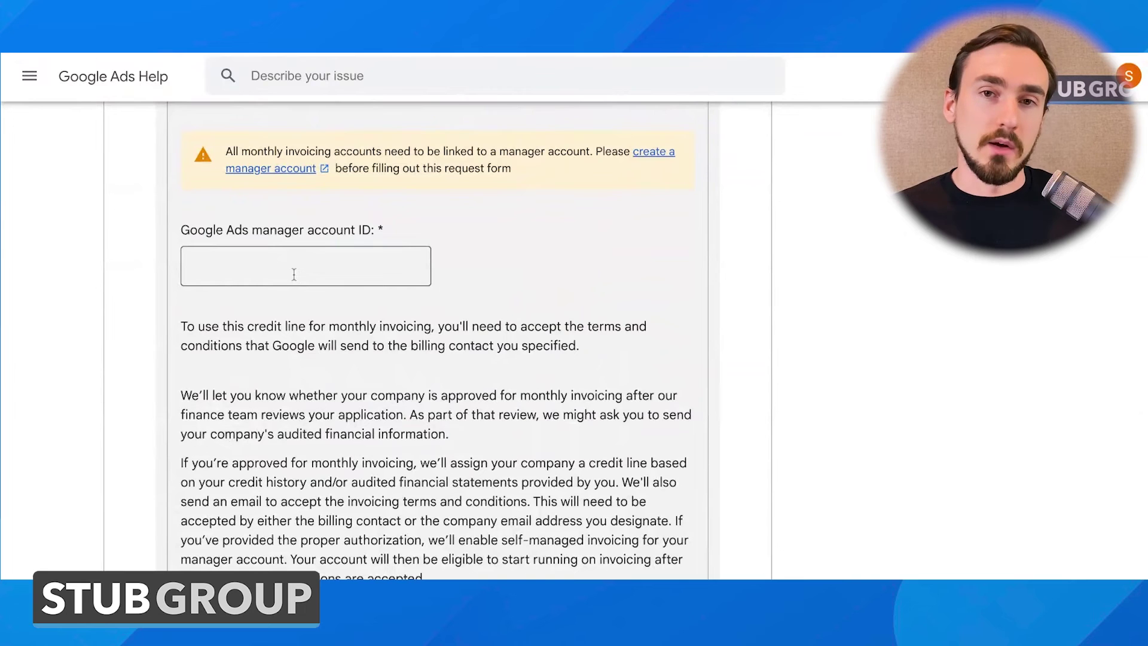
scroll(290, 227, "up", 5)
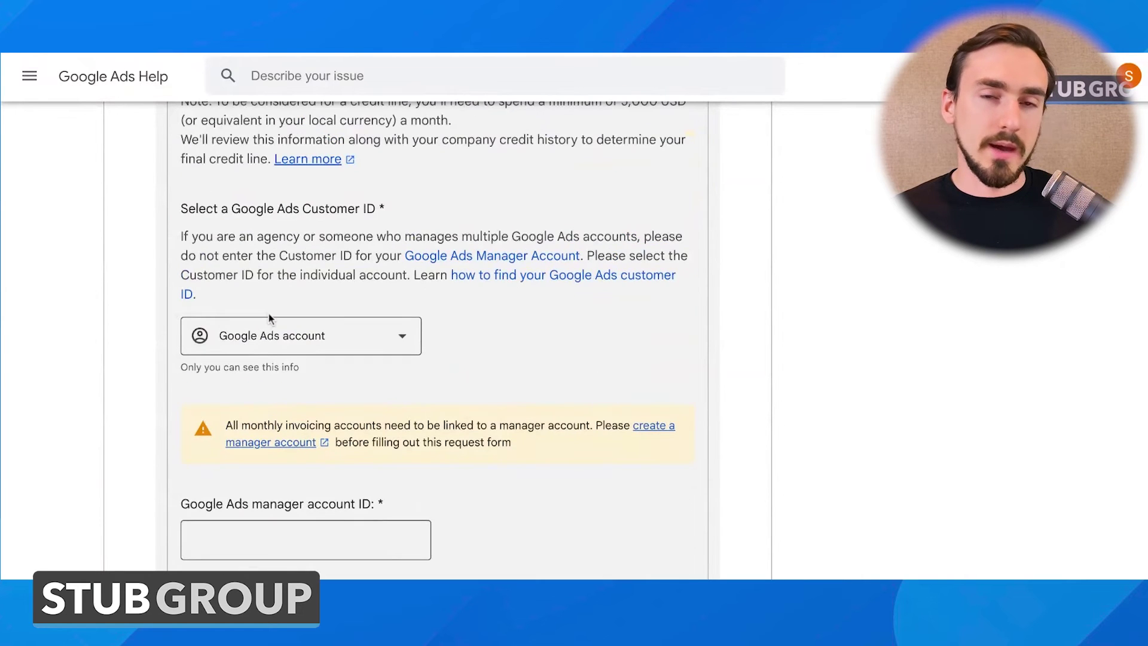
scroll(290, 227, "down", 4)
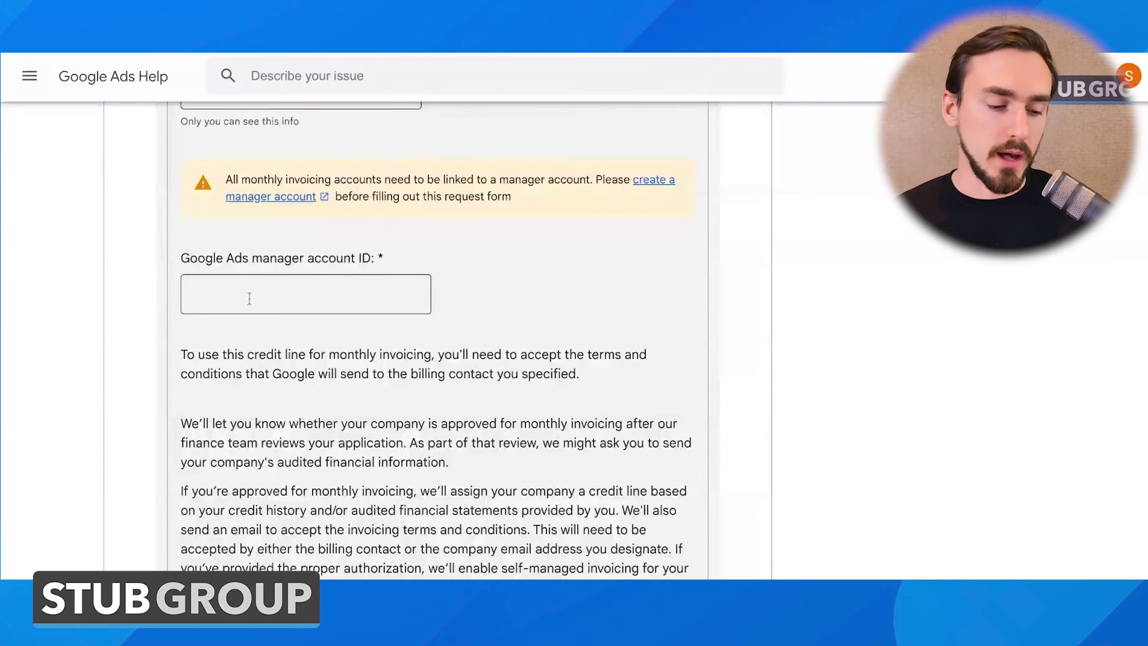
scroll(464, 236, "down", 10)
scroll(458, 236, "up", 1)
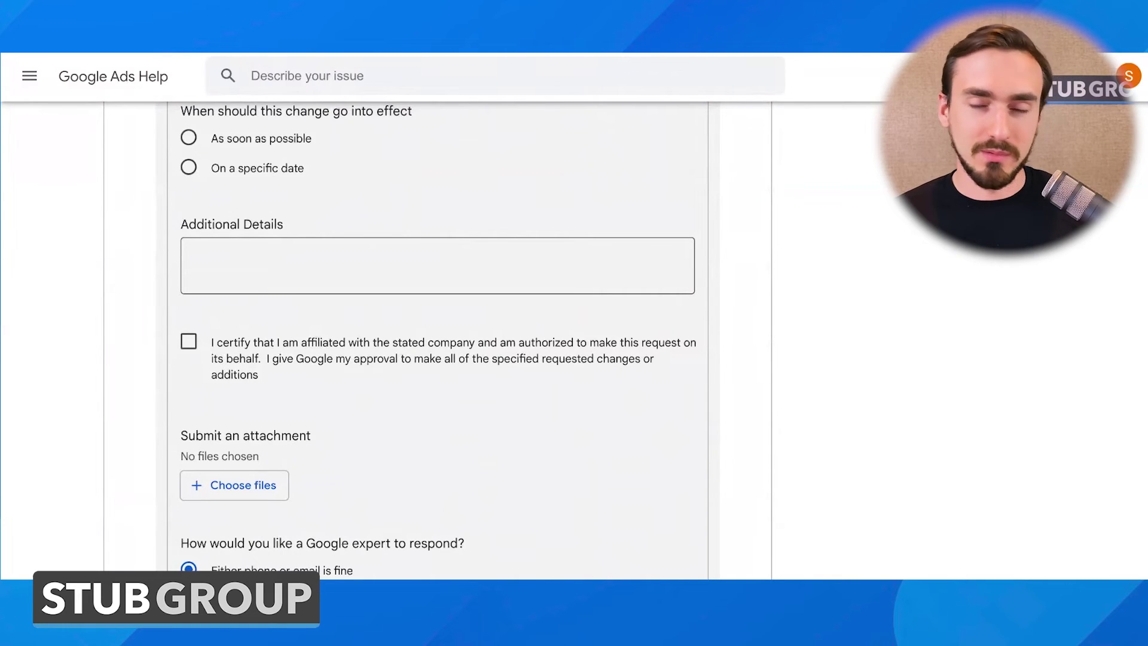
- Choose 'Email me' as the way a Google expert should respond
scroll(412, 201, "down", 2)
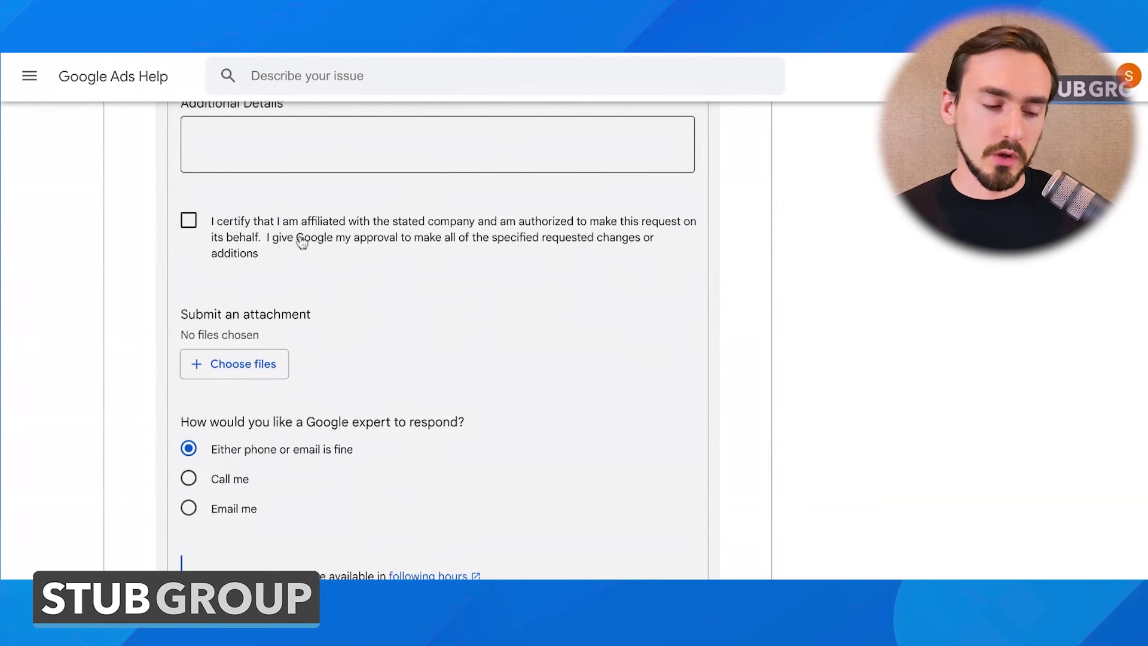
scroll(301, 242, "down", 1)
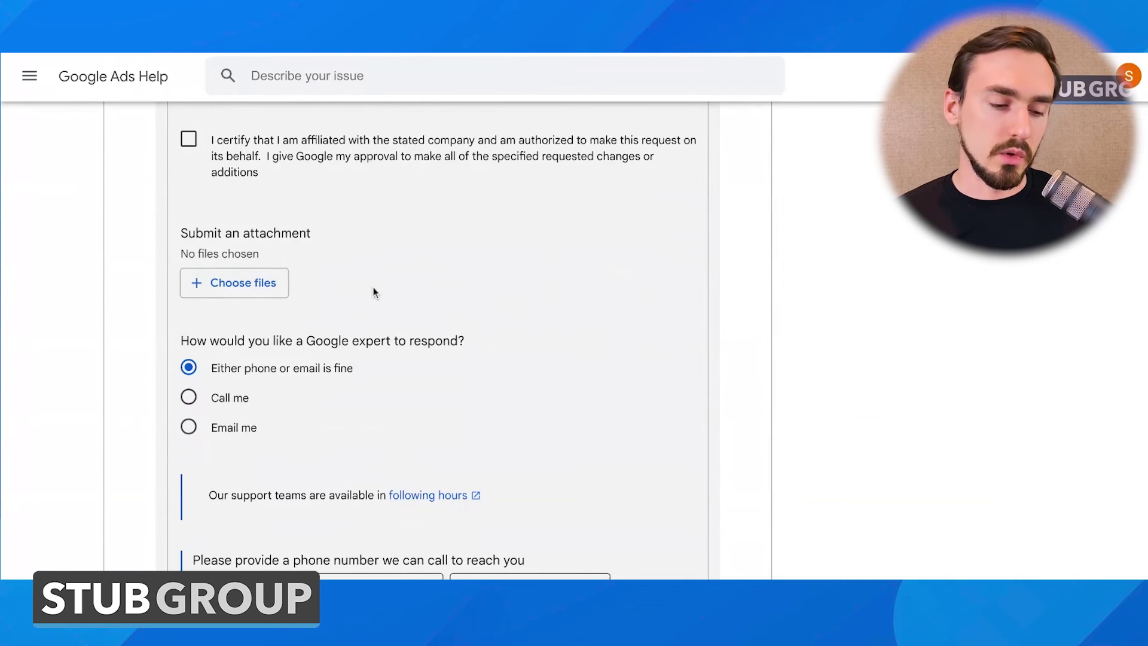
scroll(372, 288, "down", 1)
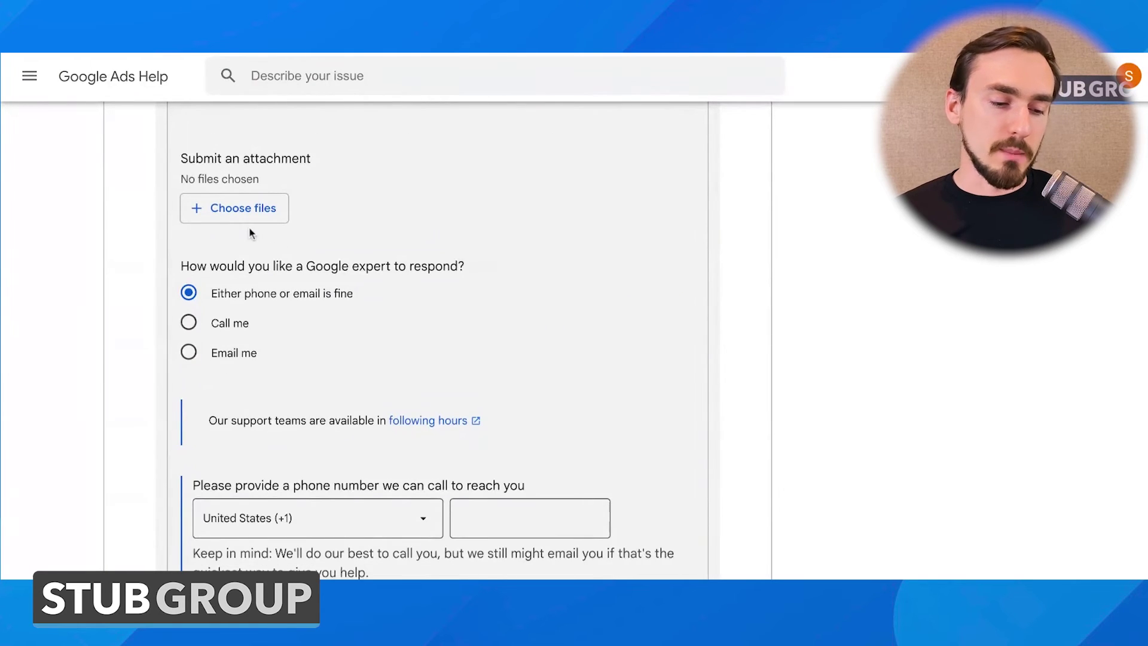
scroll(334, 259, "down", 1)
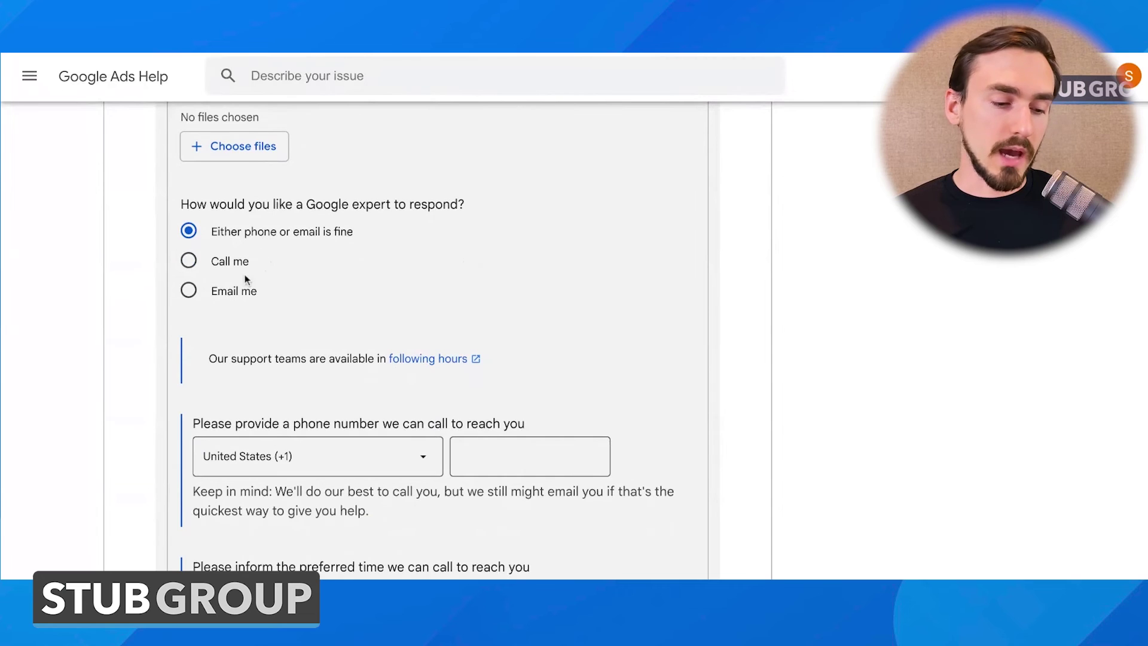
left_click(232, 291)
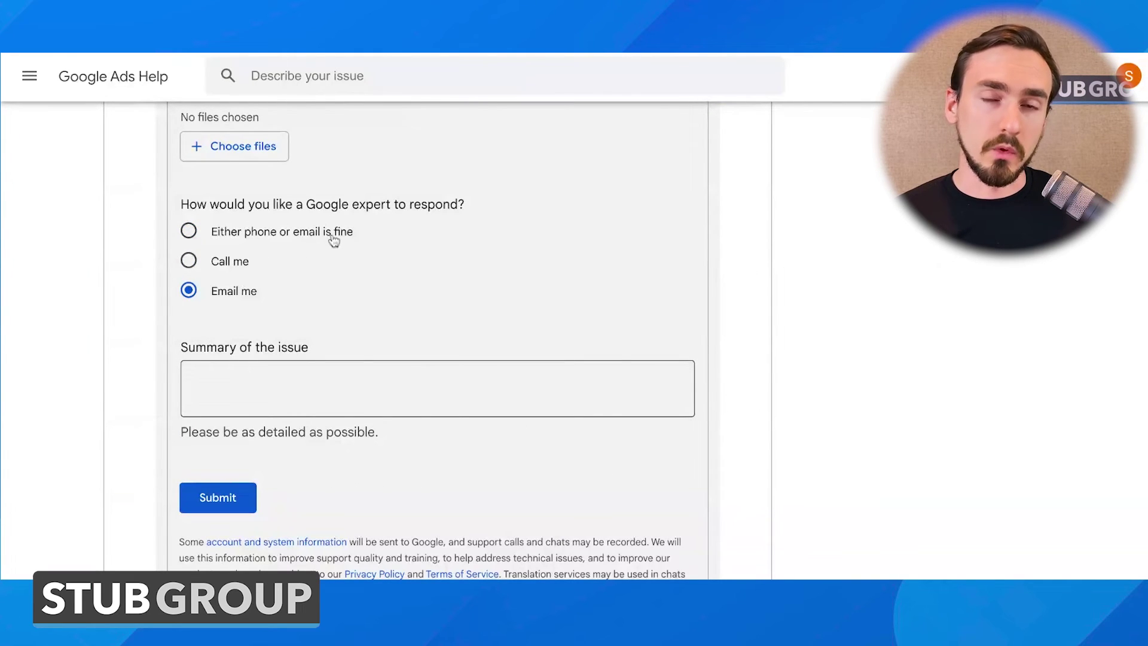
- Review the empty Summary of the issue field and the Submit area
scroll(275, 289, "down", 2)
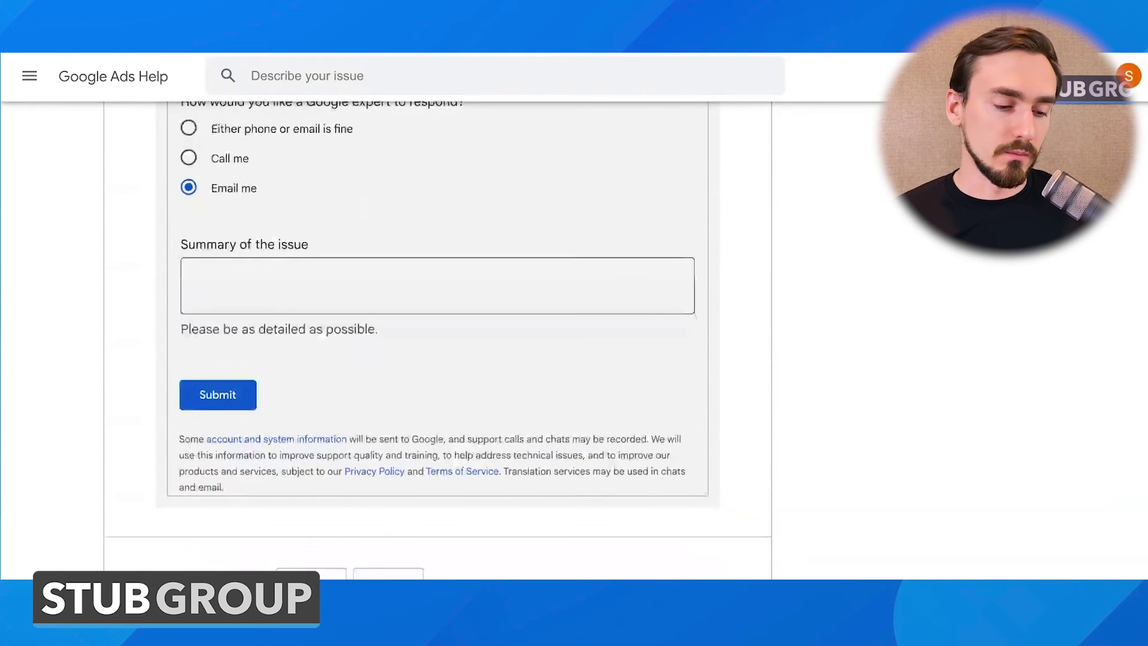
triple_click(323, 251)
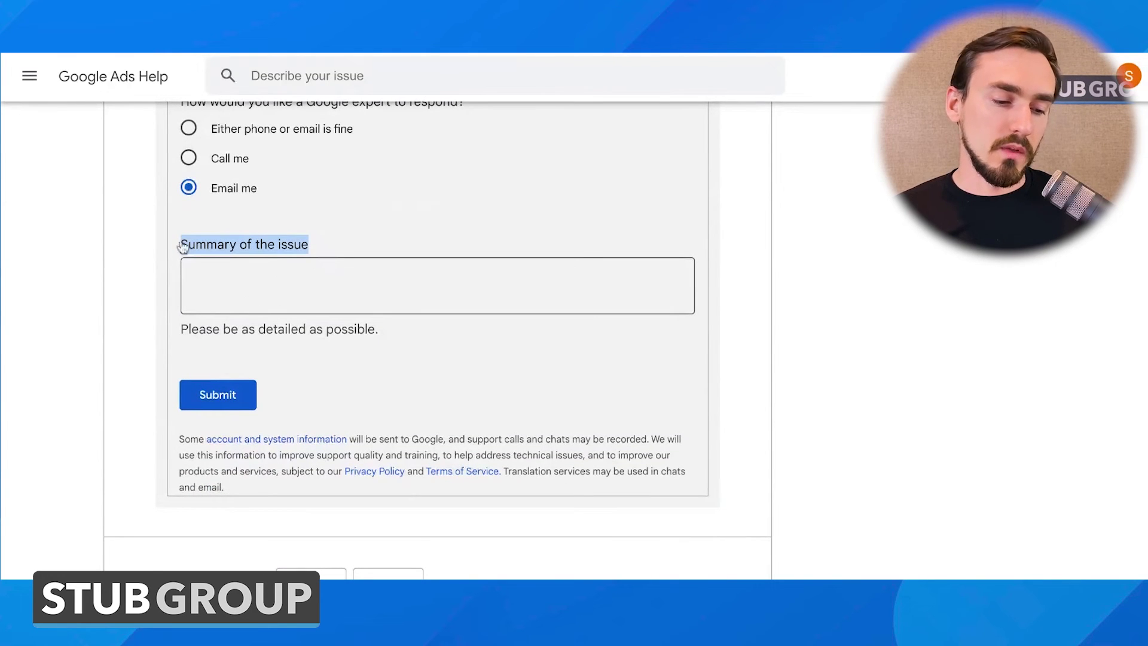
left_click(346, 239)
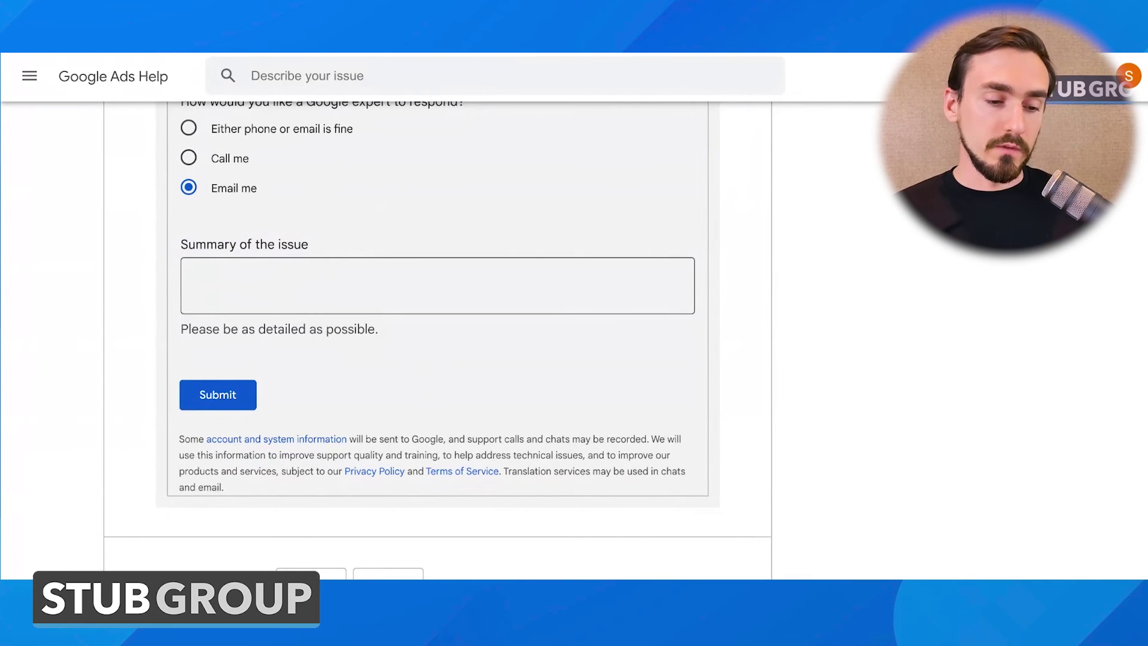
scroll(434, 341, "up", 15)
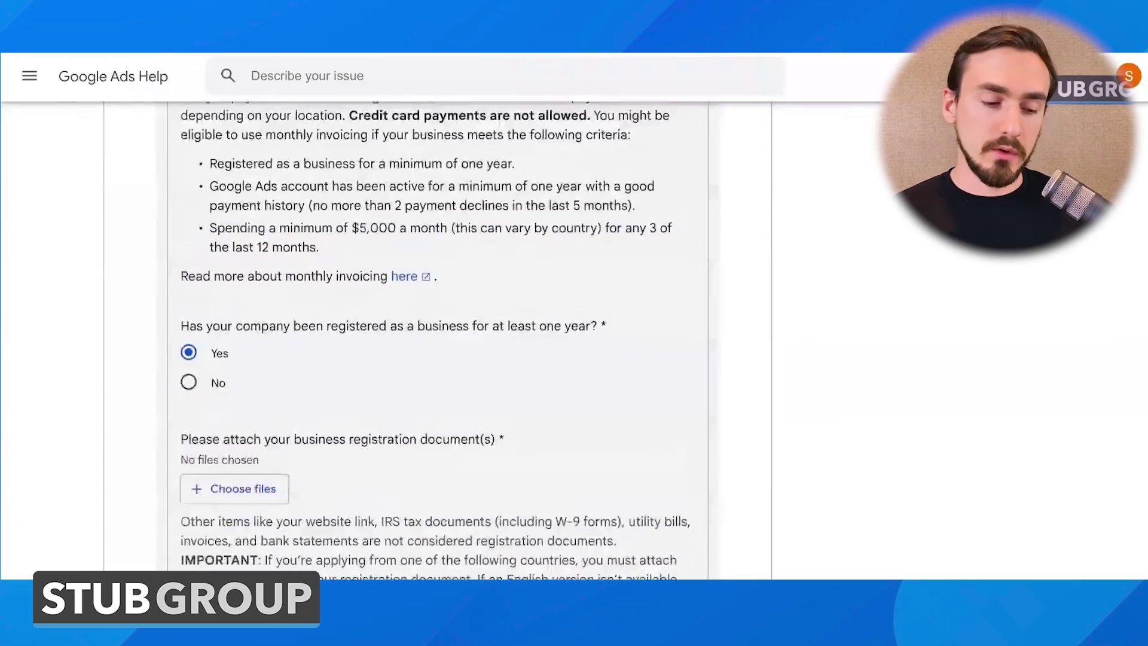
scroll(251, 171, "down", 15)
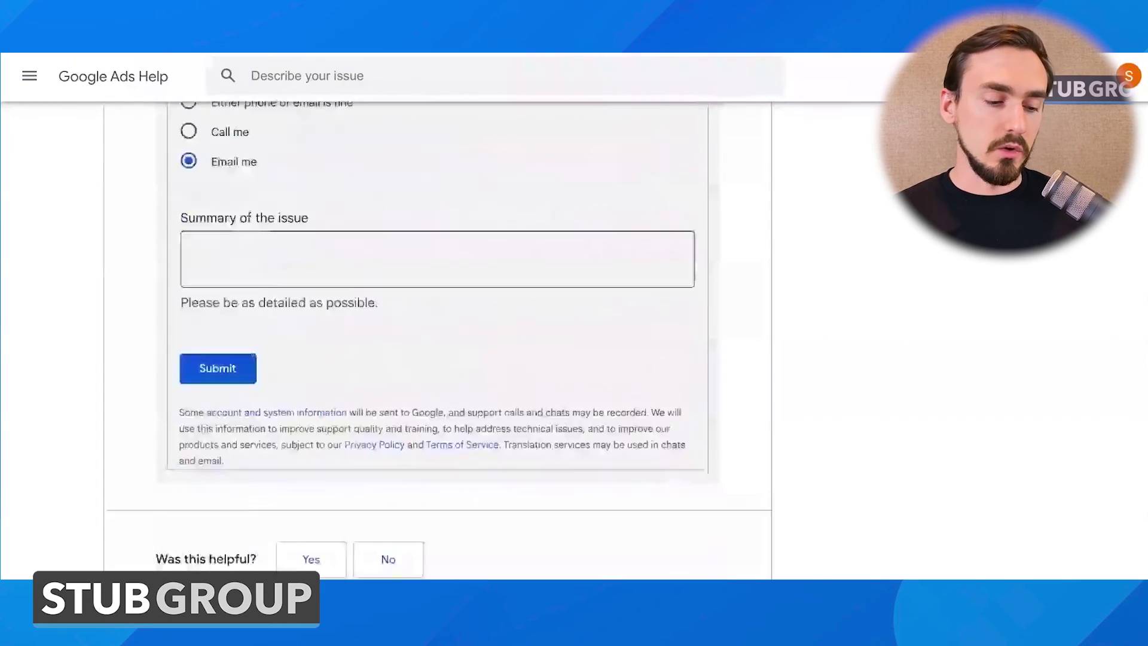
scroll(482, 249, "up", 1)
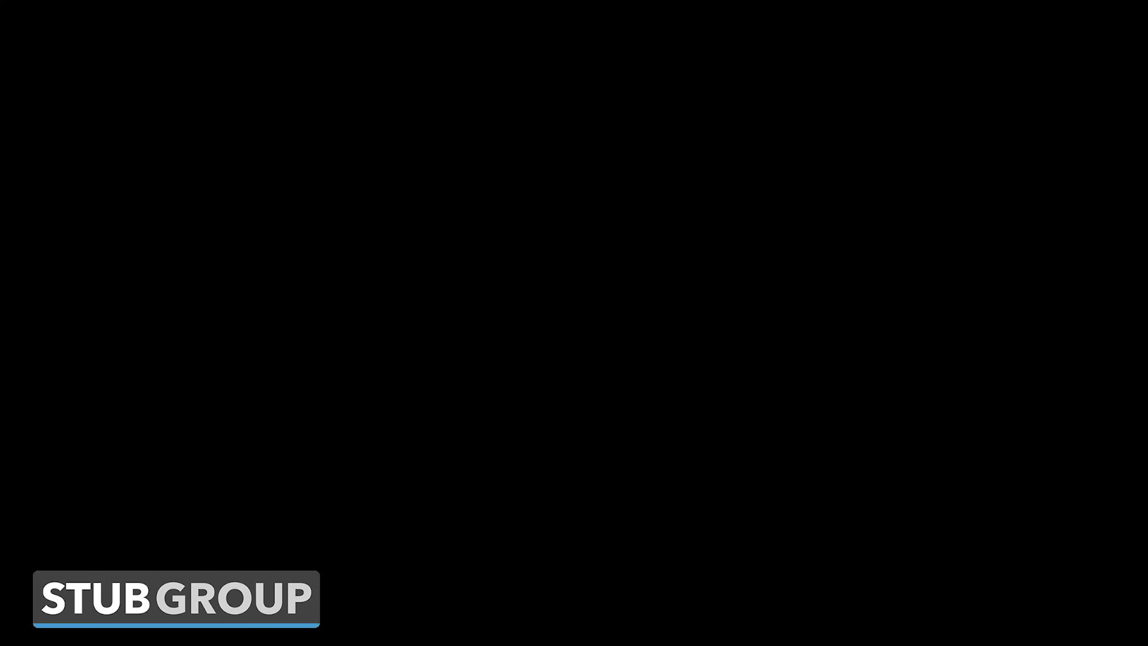